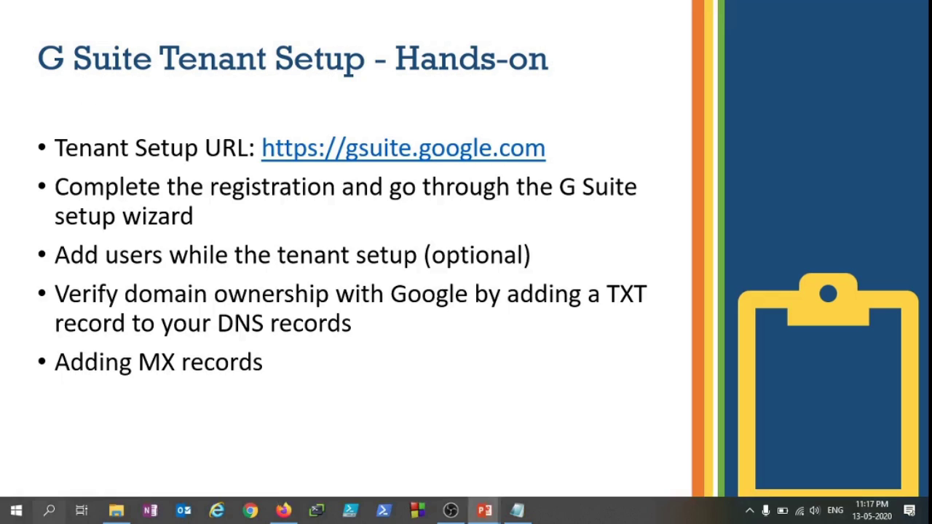
Bring the G Suite page forward in Firefox and start the free trial signup
click(284, 510)
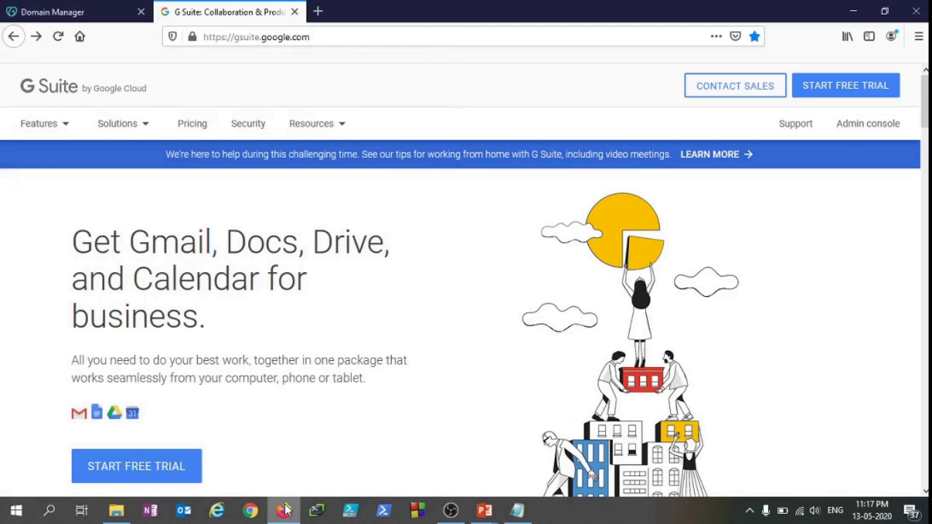
click(342, 37)
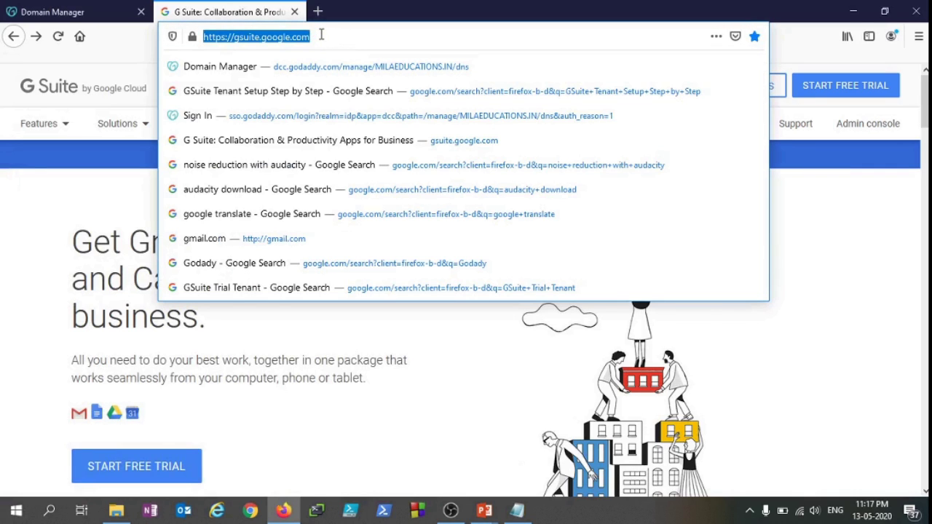
key(Escape)
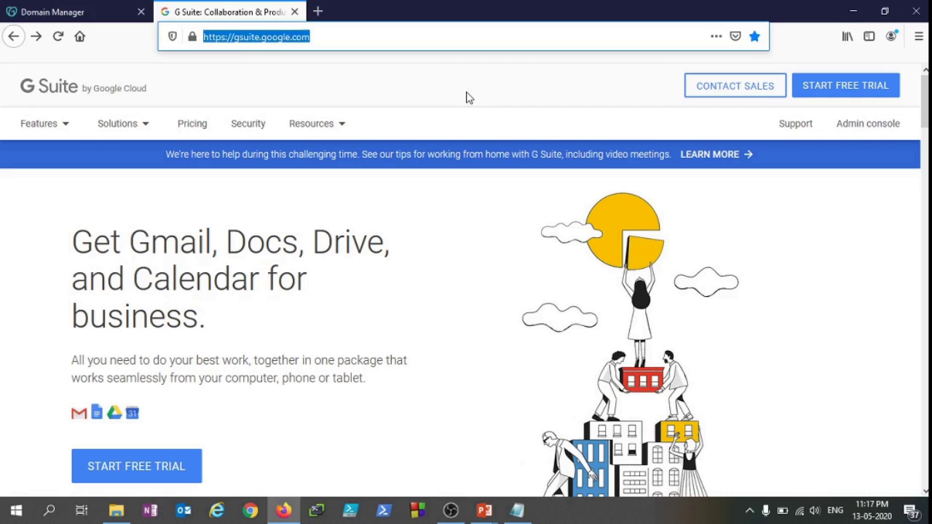
click(466, 93)
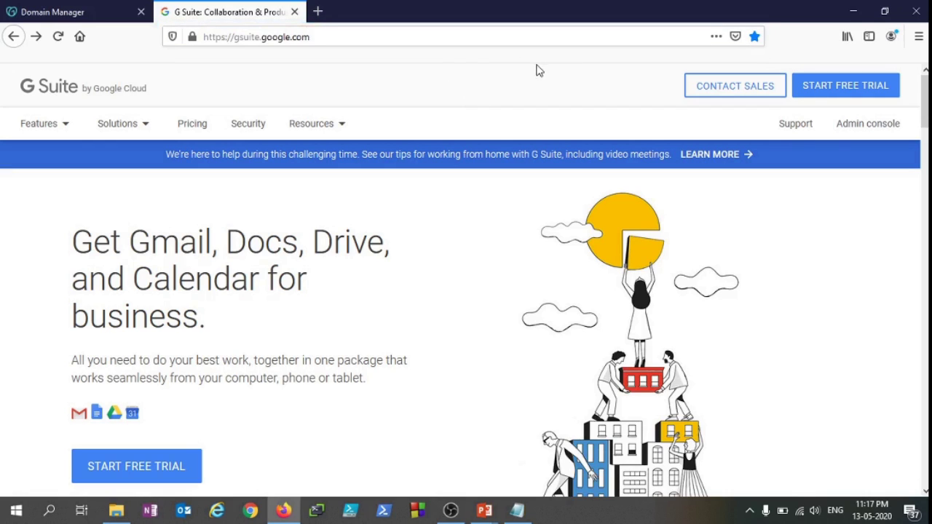
click(847, 85)
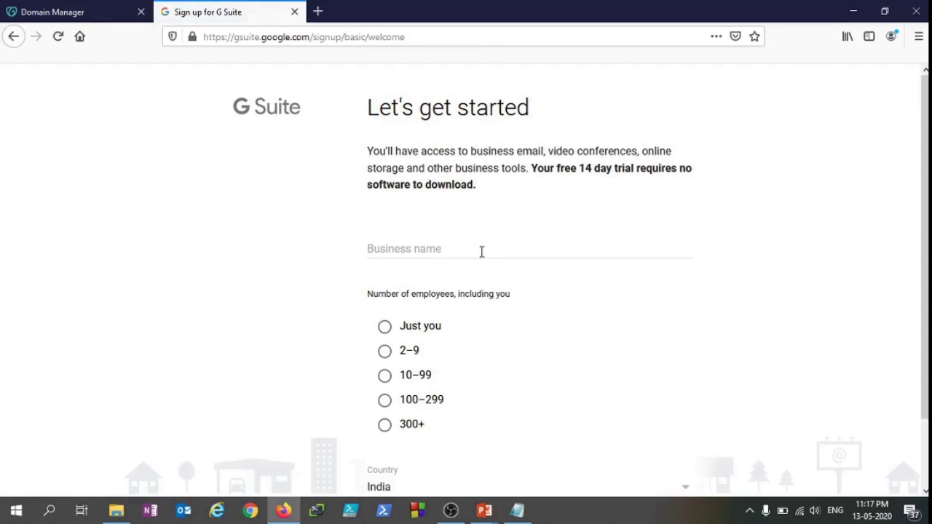
Enter the business name 'MiLA Educations' and set the employee count to 300+
click(481, 251)
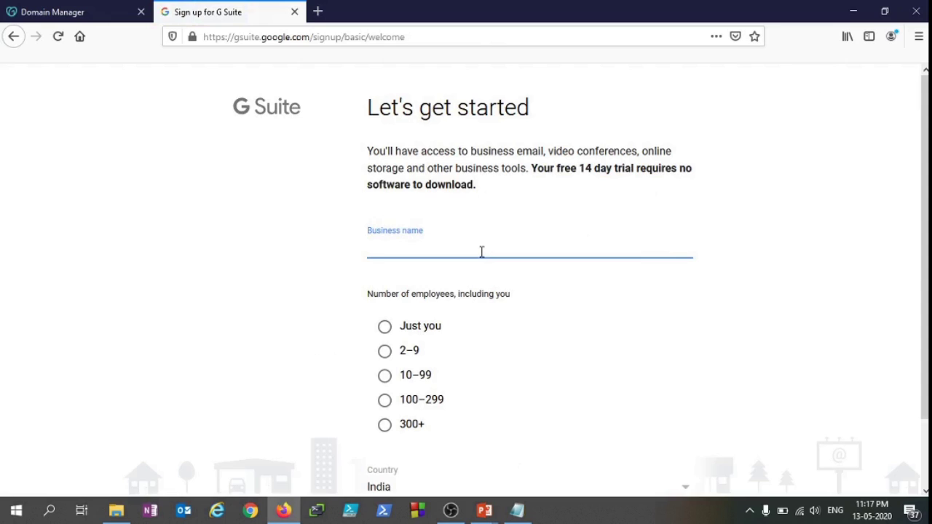
text(MiLA)
text(Educations)
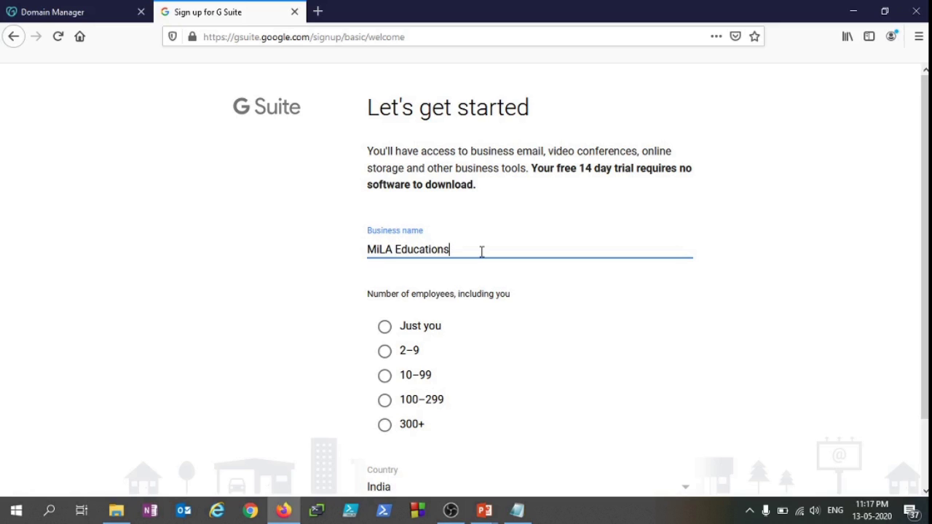
click(342, 306)
scroll(418, 374, down, 2)
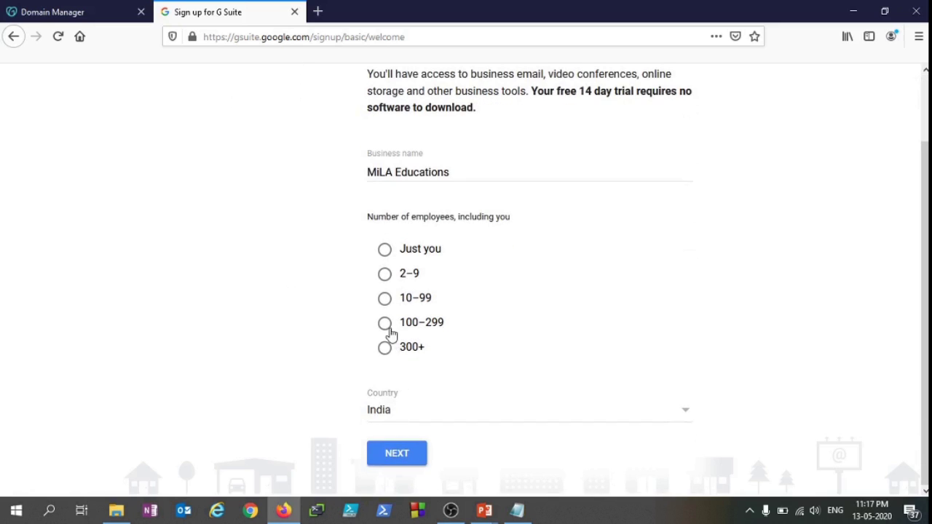
click(385, 351)
Submit the business details and enter the admin's first name and surname
click(414, 454)
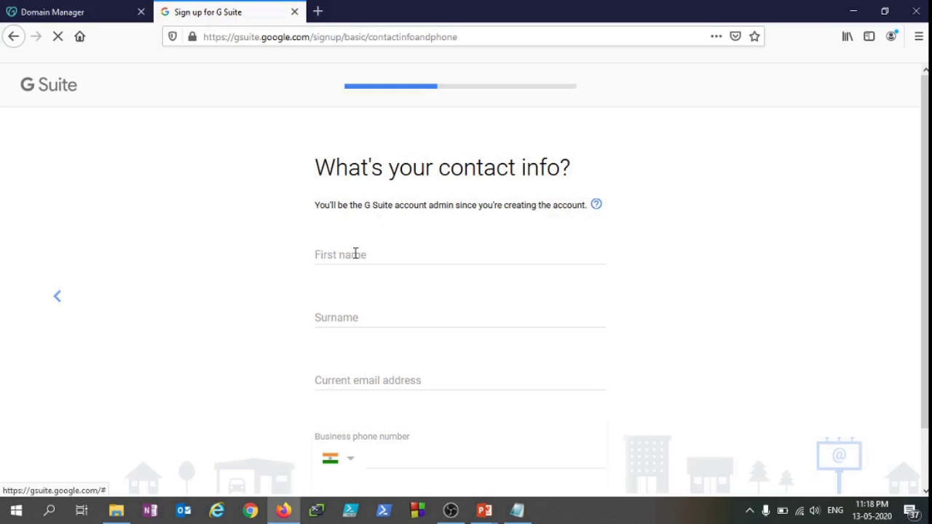
click(356, 255)
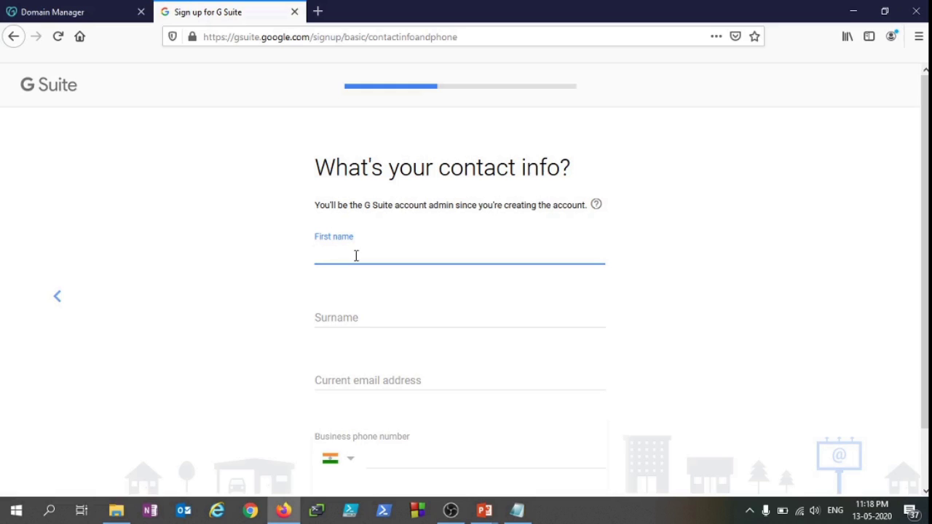
text(MiLA)
key(Tab)
text(Educat)
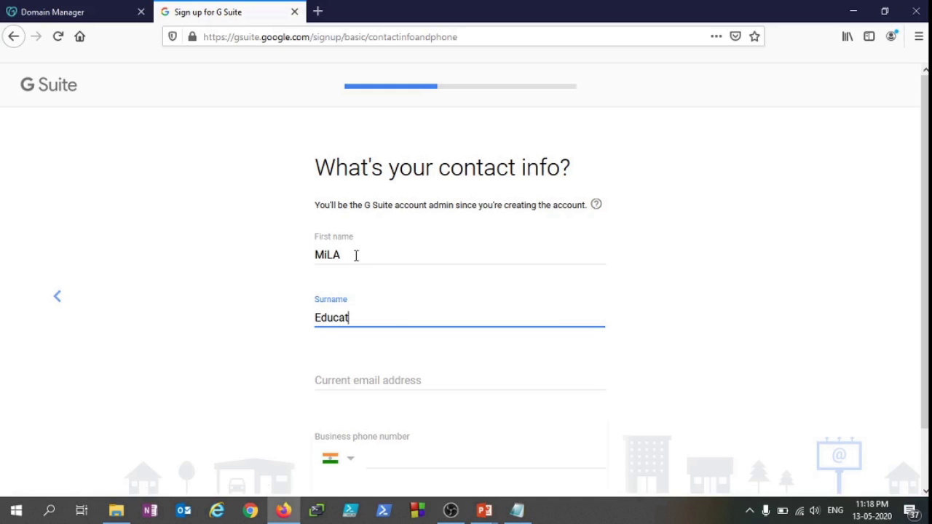
text(ions)
key(Tab)
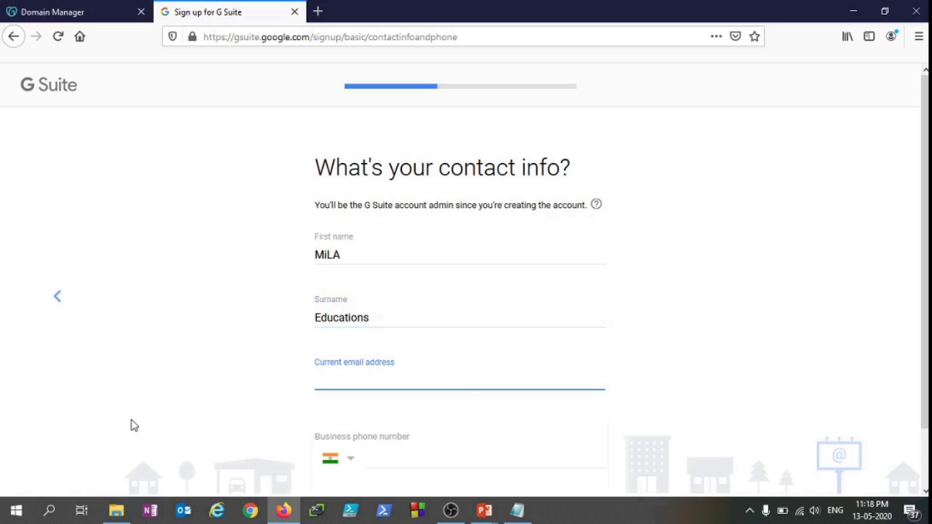
Copy the first email address from the notes into the current email field
click(529, 512)
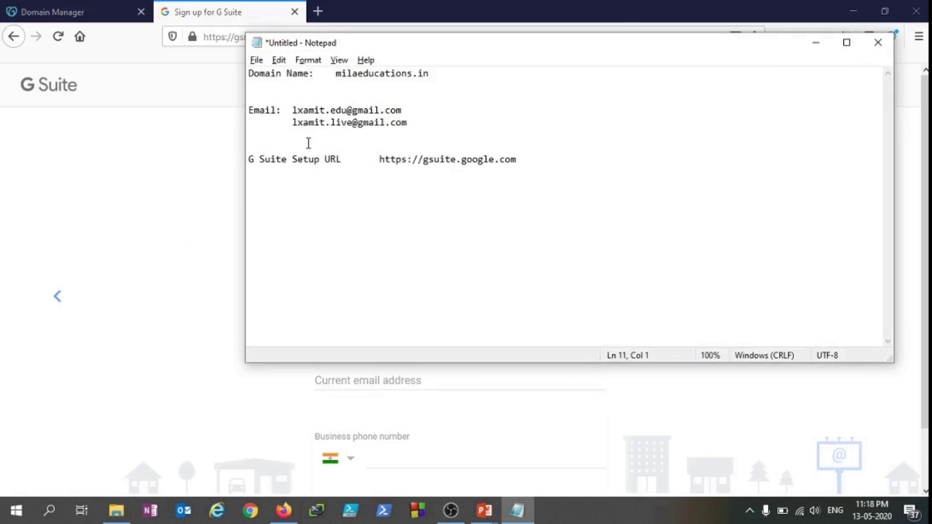
click(413, 121)
drag(409, 109, 293, 110)
key(ctrl+c)
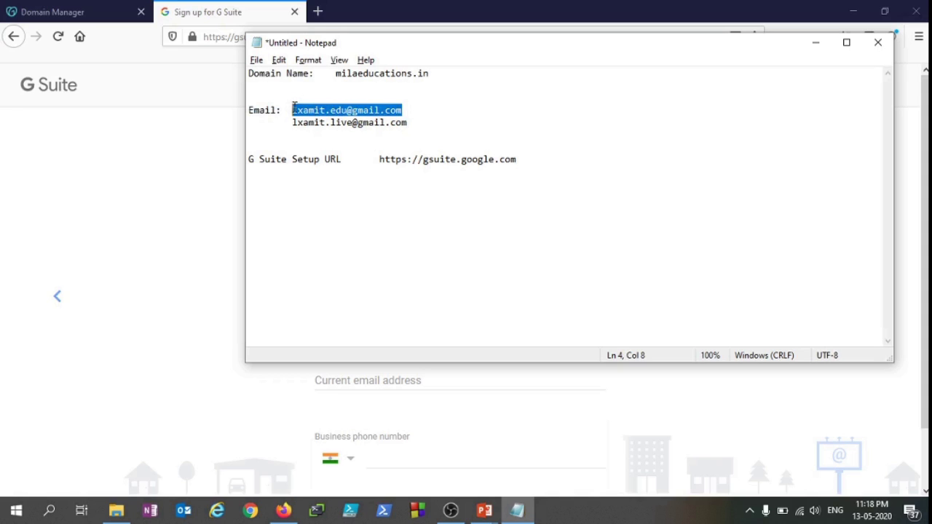
key(alt+Tab)
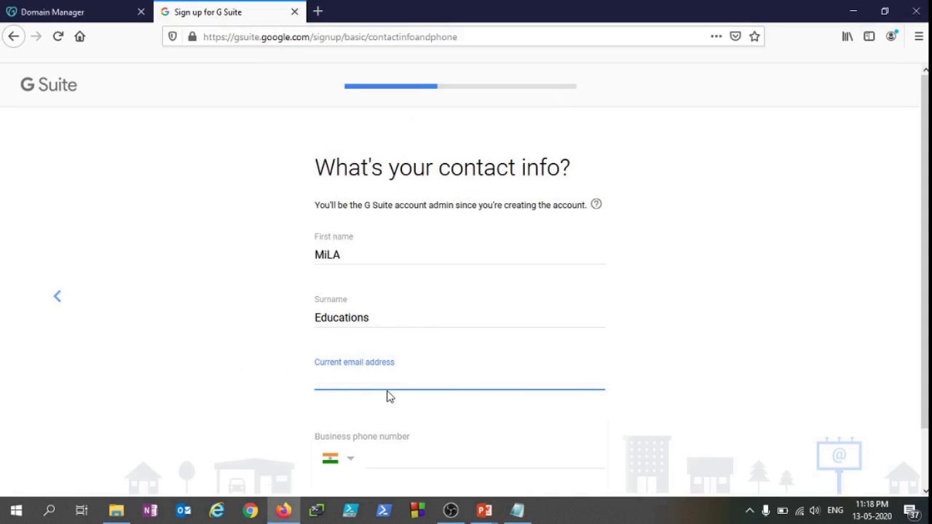
key(ctrl+v)
click(271, 392)
Enter the business phone number and submit the contact details
scroll(270, 391, down, 1)
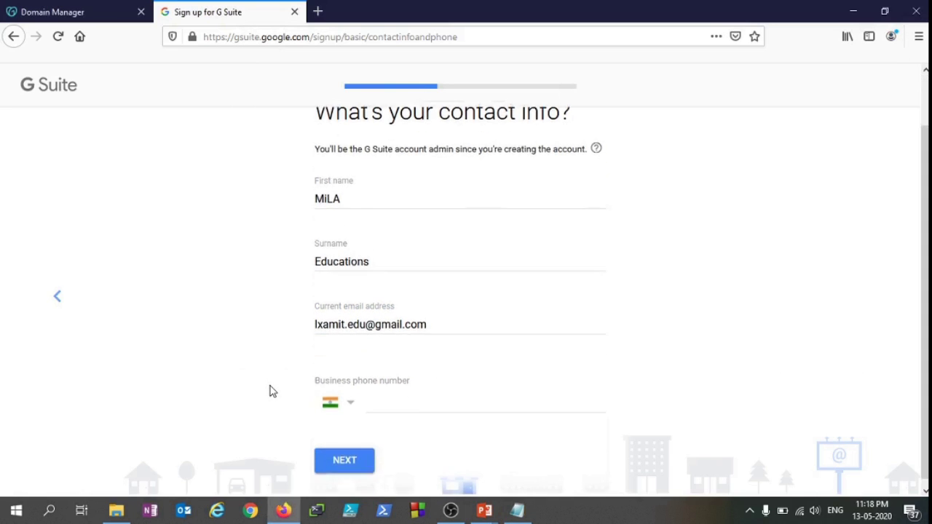
click(441, 400)
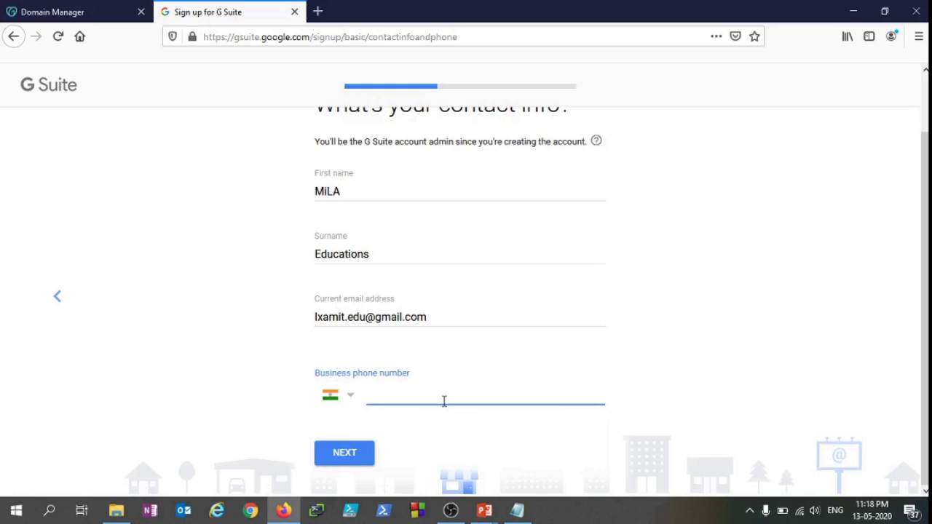
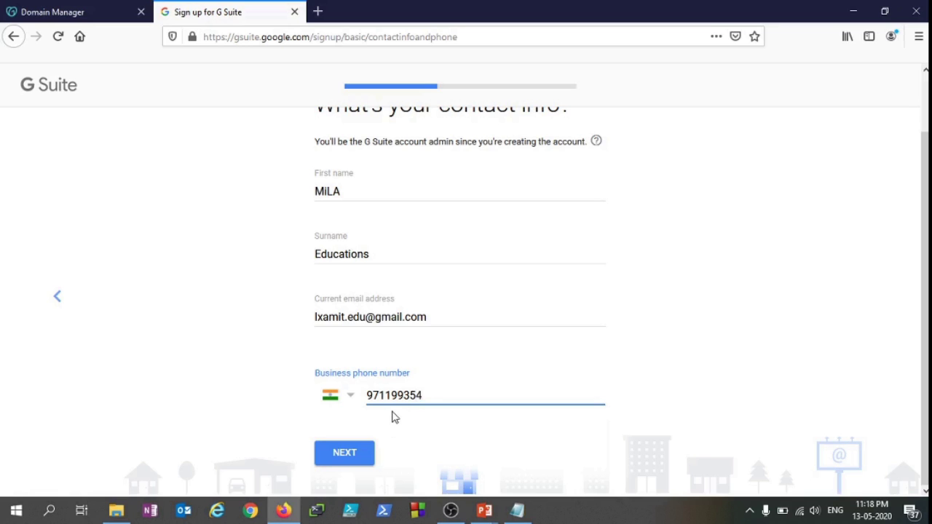
click(410, 396)
click(340, 460)
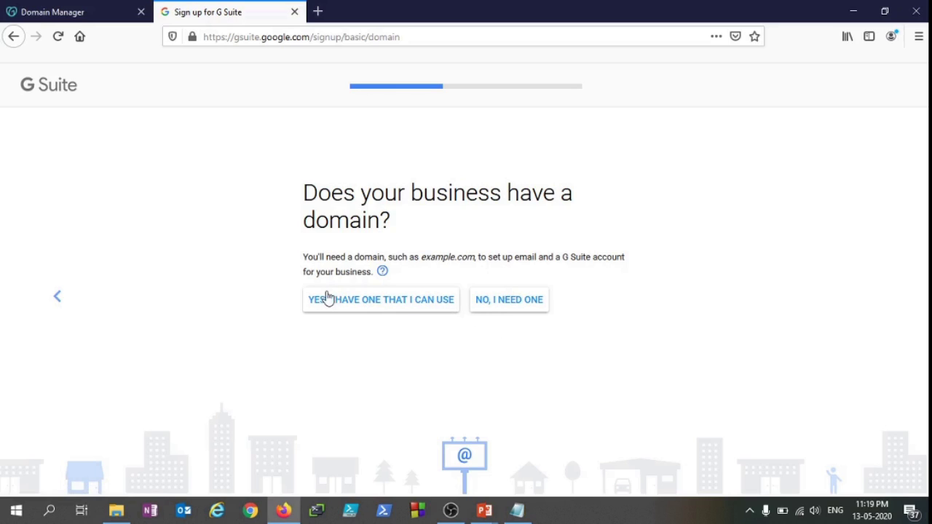
Answer that the business already has a domain and bring up the notes
click(394, 307)
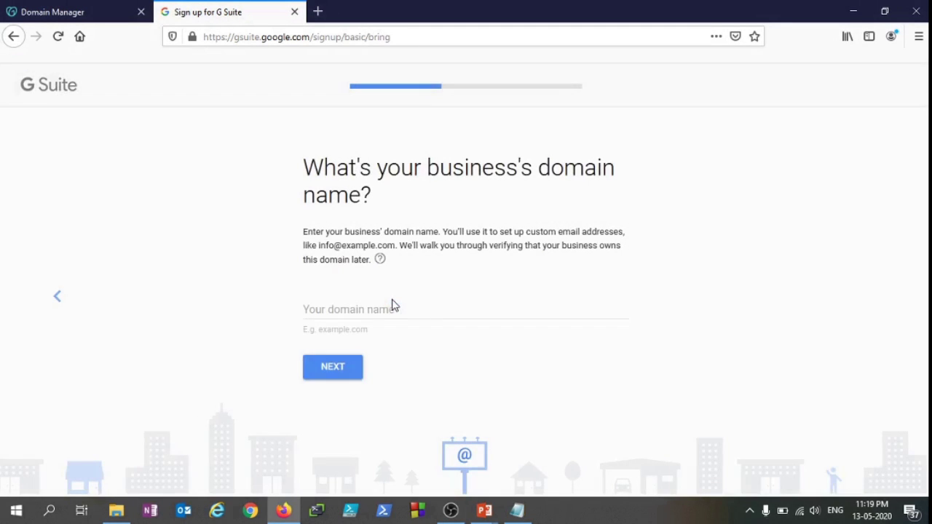
click(380, 310)
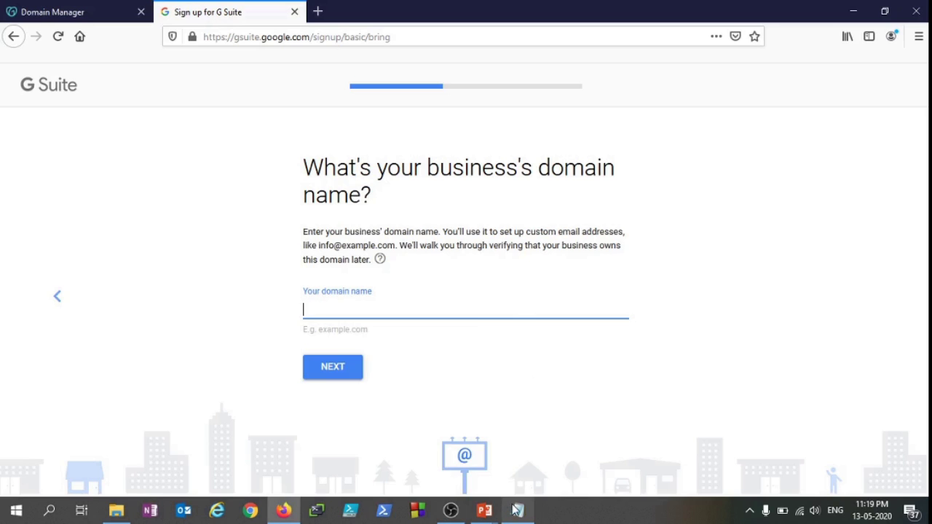
mouse_move(518, 511)
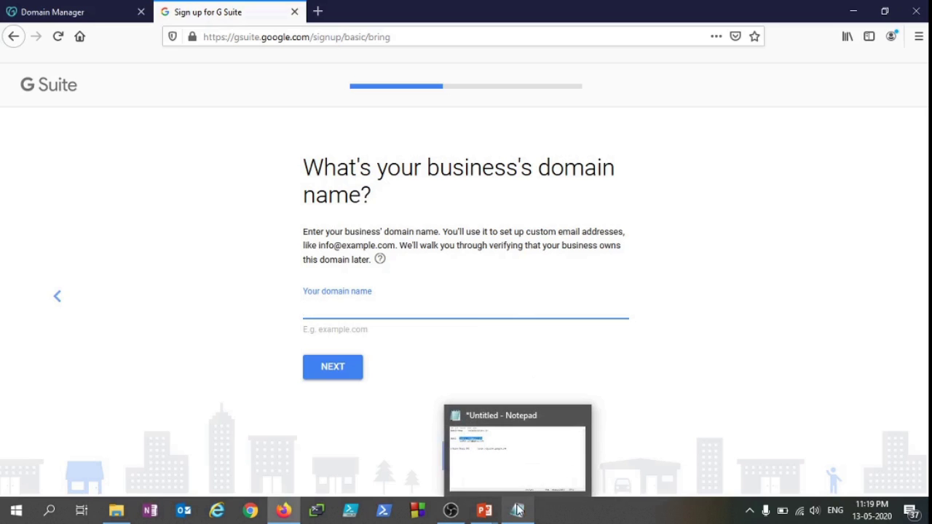
click(517, 510)
click(439, 82)
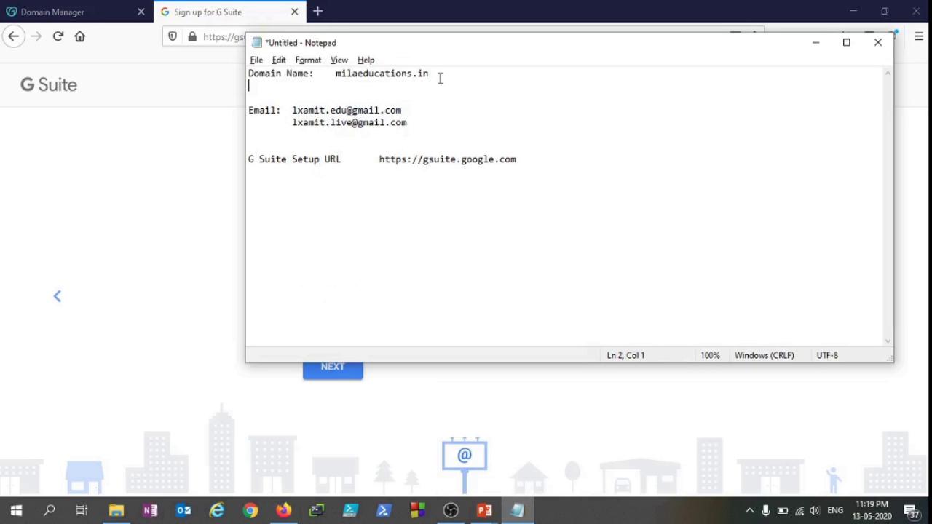
click(442, 72)
Copy milaeducations.in from the notes into the domain field and submit it
drag(442, 73, 339, 69)
key(ctrl+c)
key(alt+Tab)
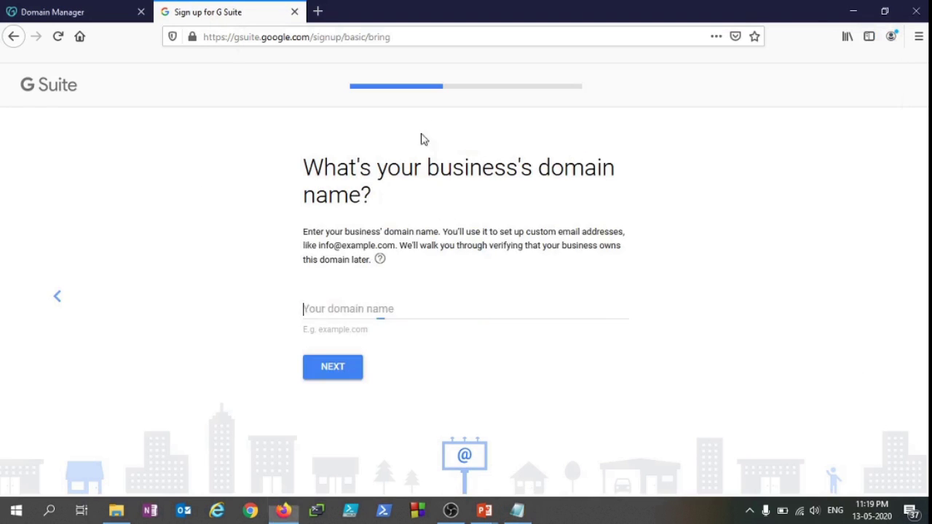
key(ctrl+v)
click(206, 331)
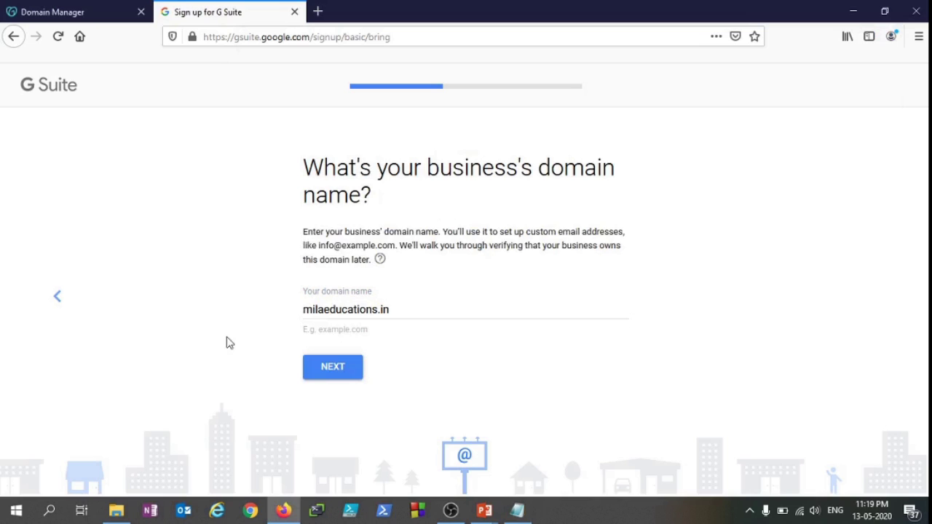
click(339, 375)
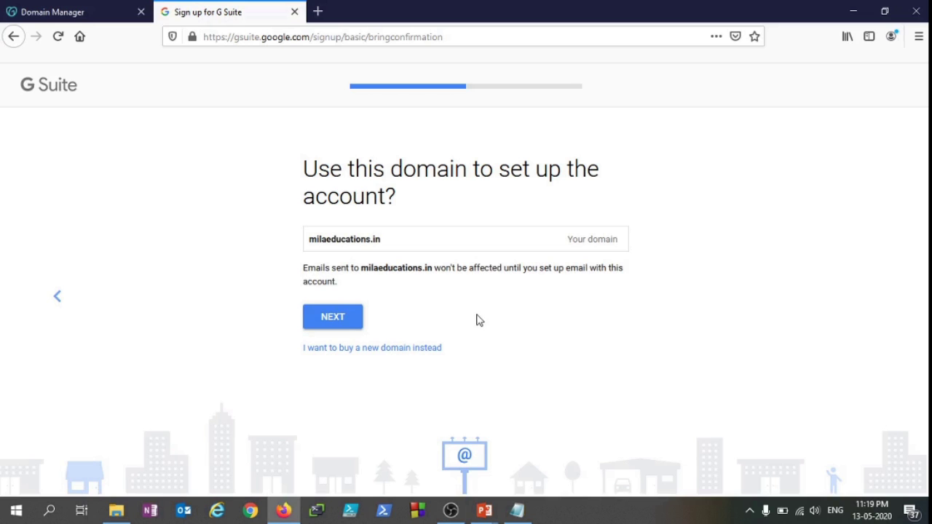
Confirm milaeducations.in for the account and set the username to admin
click(345, 319)
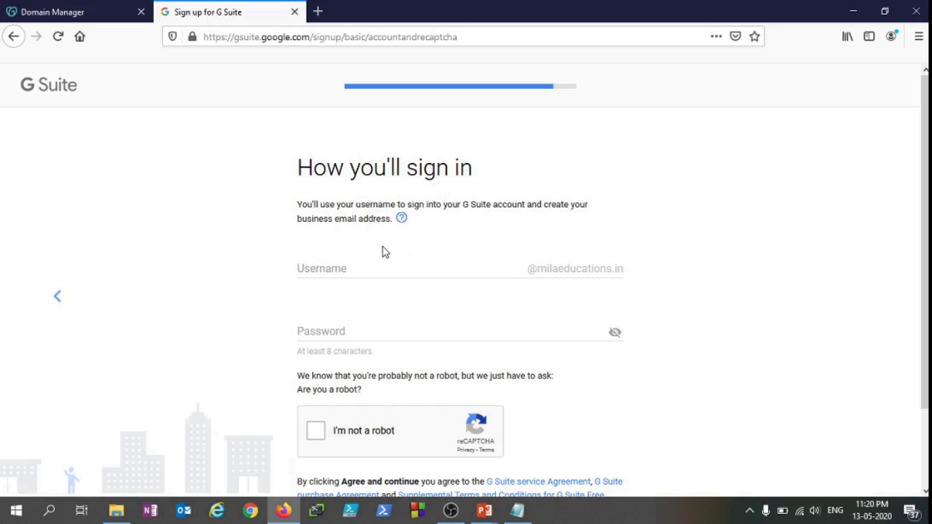
scroll(412, 268, down, 2)
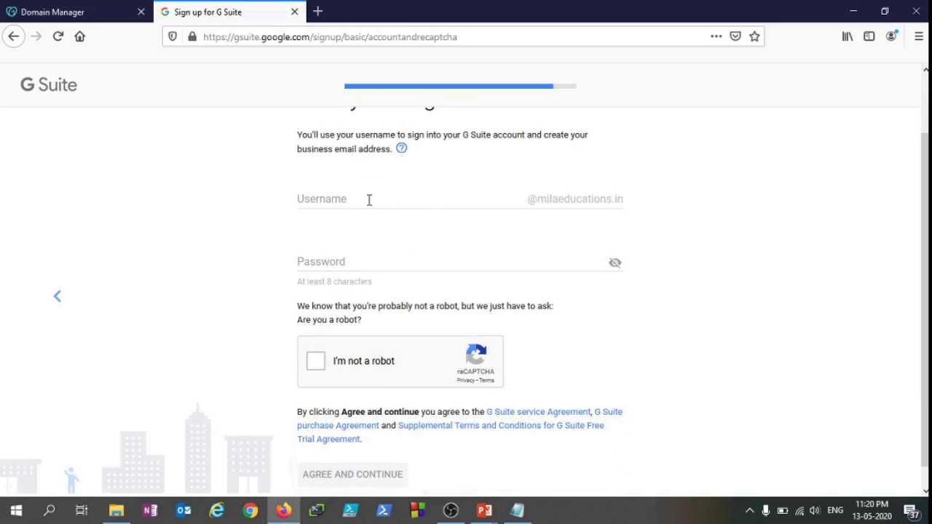
click(370, 201)
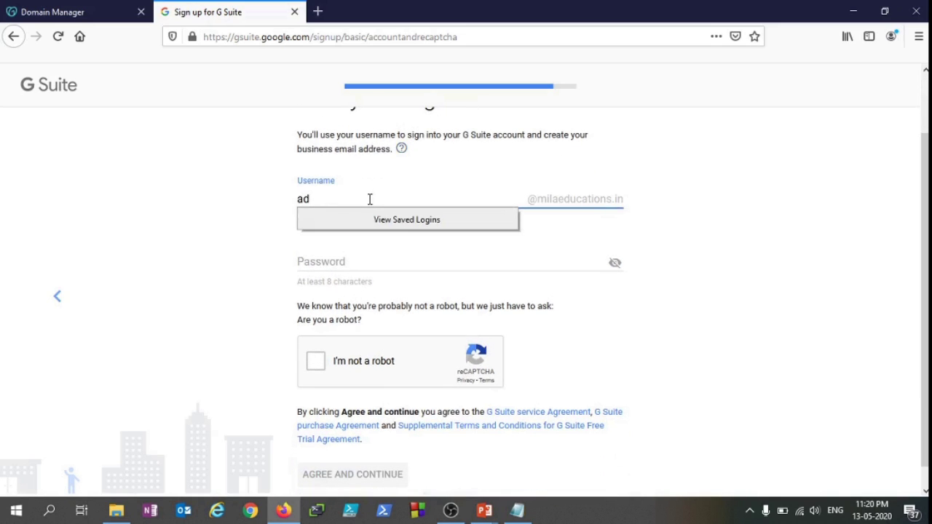
click(718, 231)
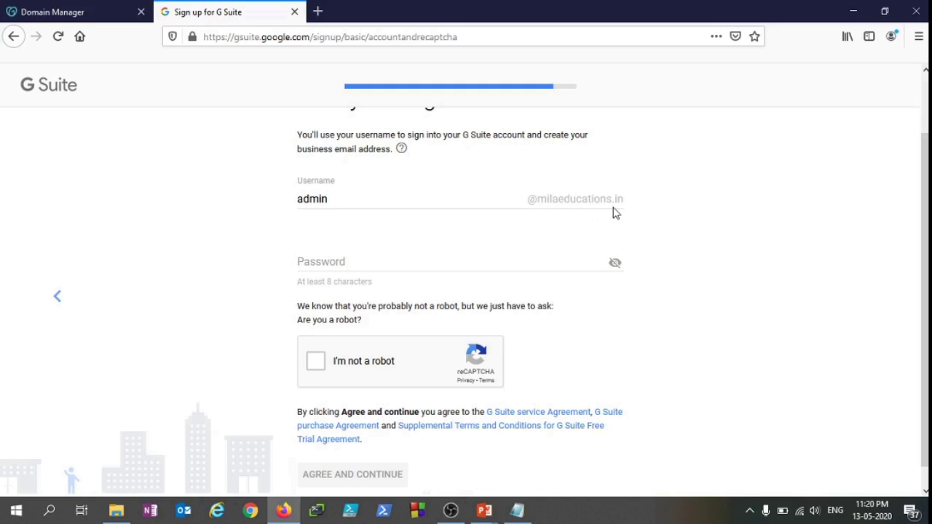
Enter the account password, pass the robot check and accept the terms
click(372, 267)
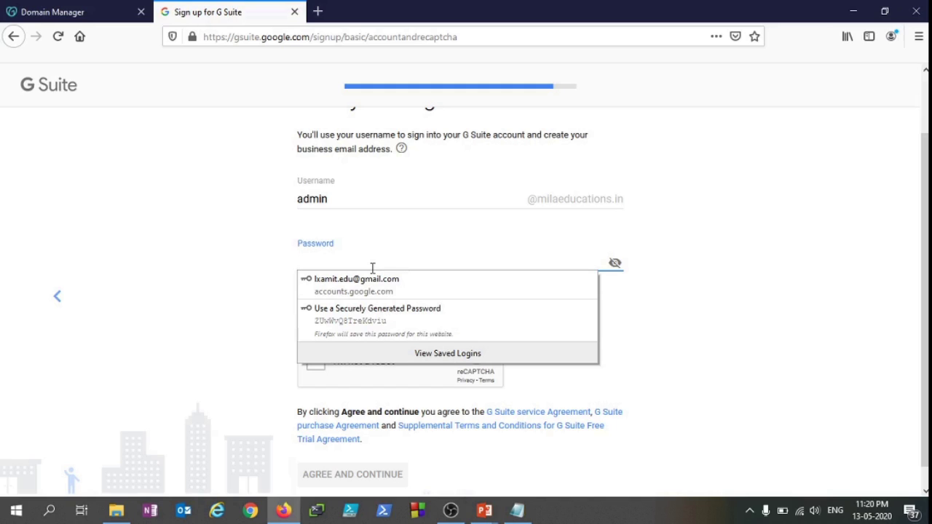
text(*****)
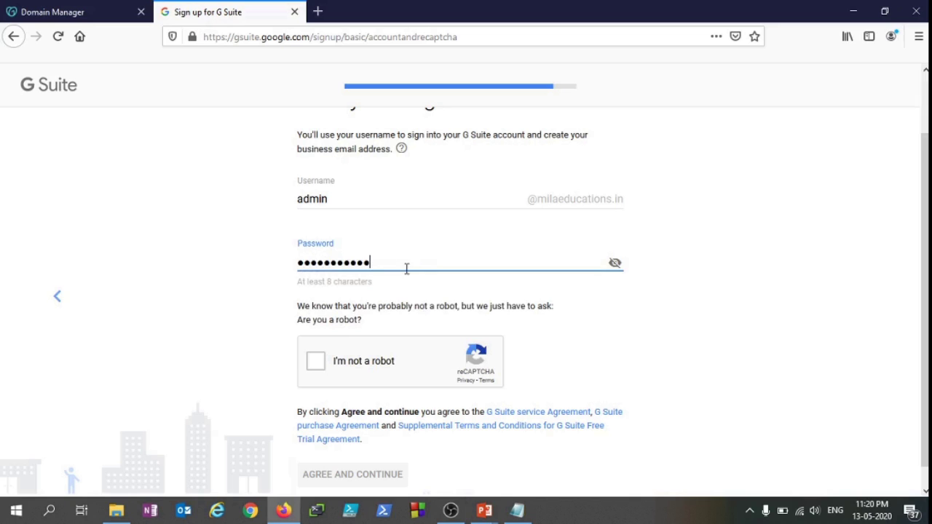
click(182, 303)
scroll(291, 331, down, 1)
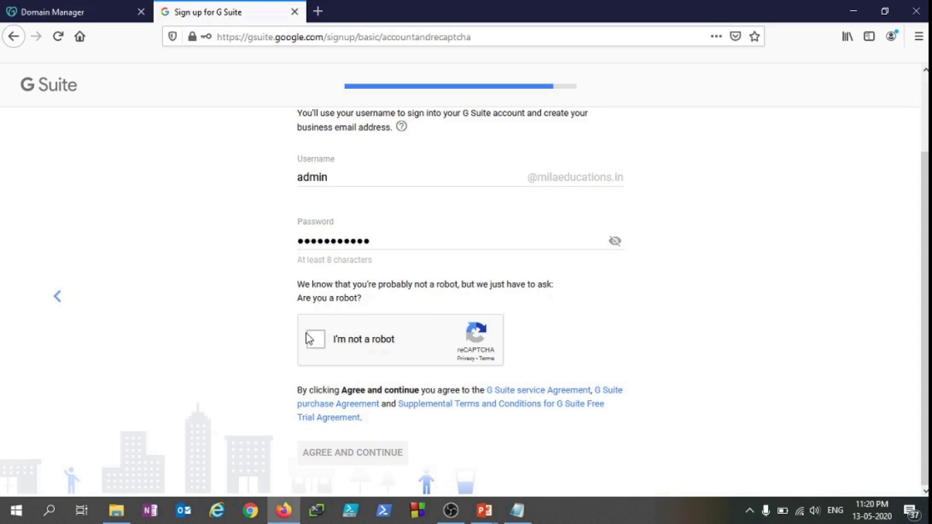
click(315, 340)
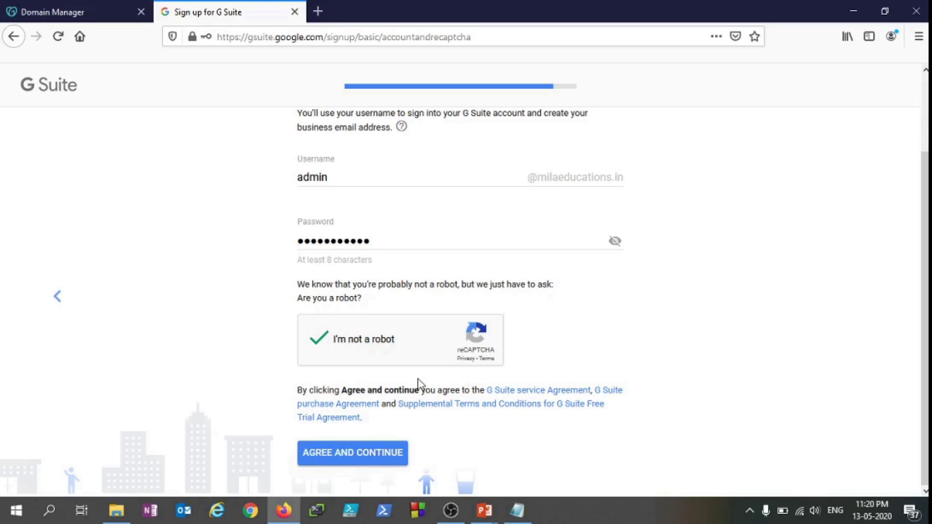
click(369, 459)
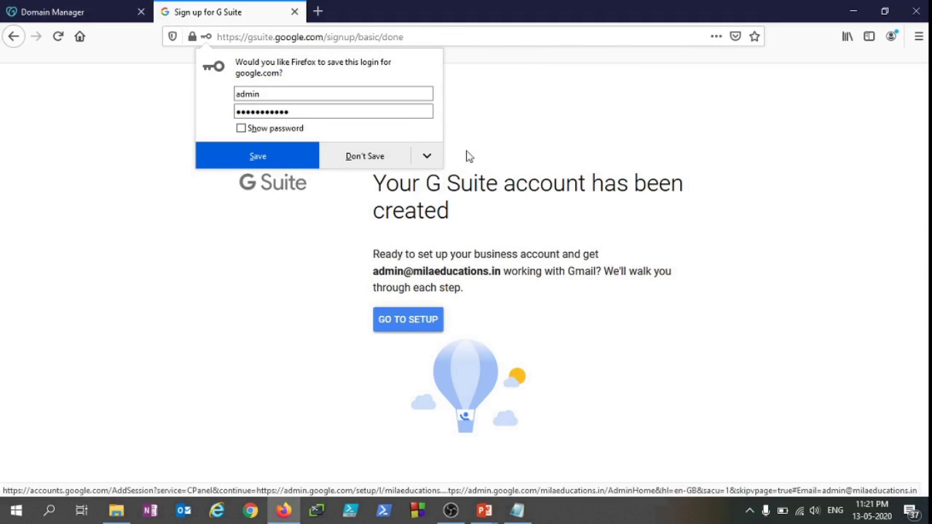
Decline Firefox's save-login prompt and proceed to account setup
click(368, 156)
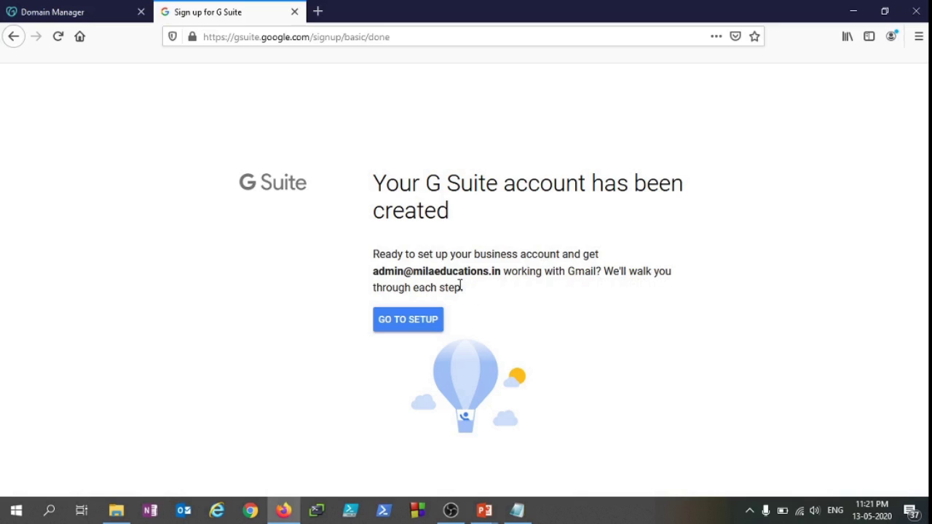
drag(439, 287, 491, 289)
click(519, 290)
click(410, 327)
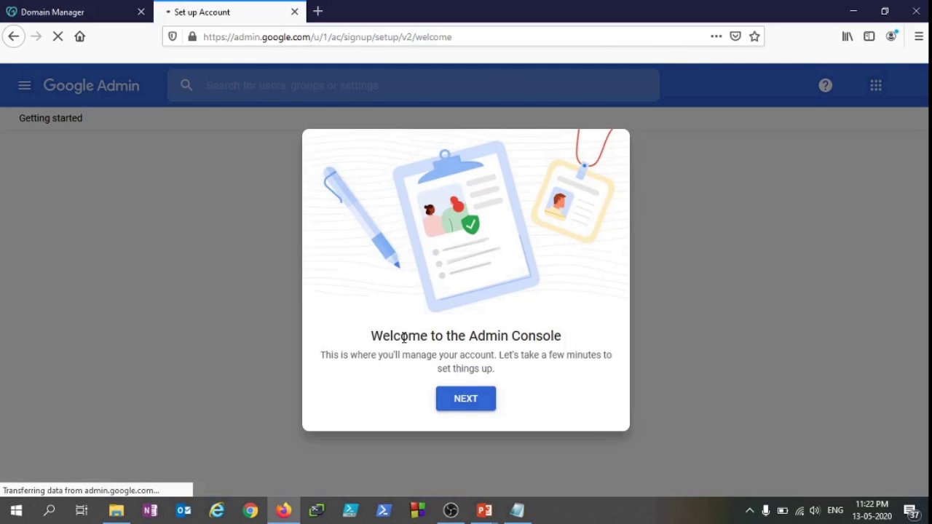
Move past the Admin console welcome dialog to Verify your domain
click(472, 406)
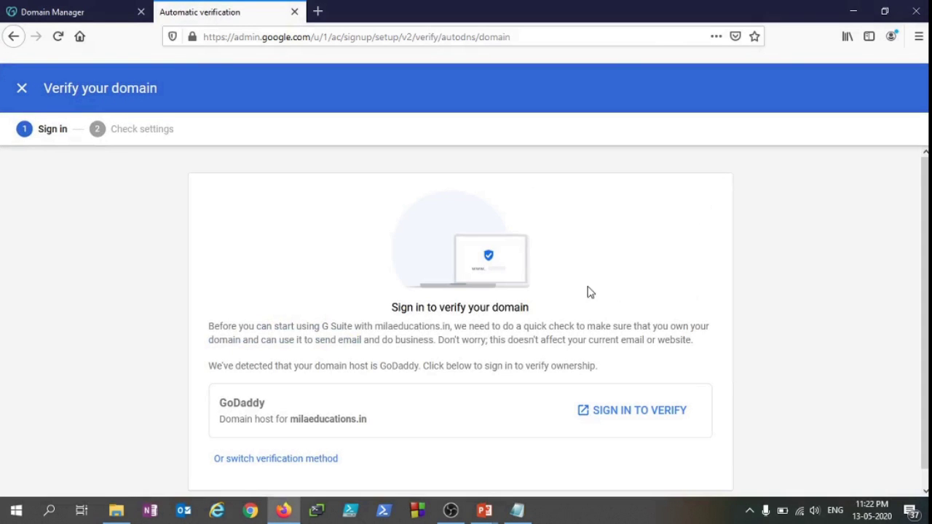
Sign in to GoDaddy to verify and allow pop-ups from admin.google.com
scroll(424, 303, down, 1)
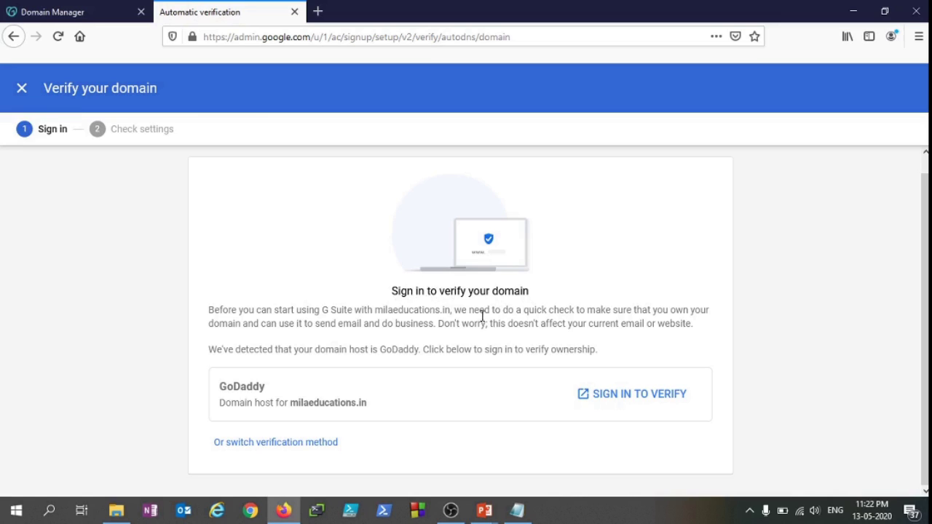
click(609, 401)
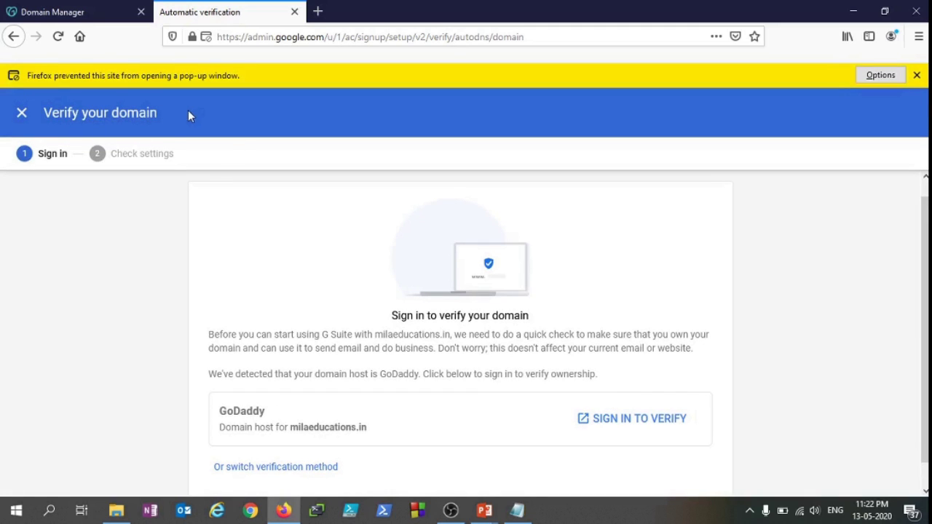
click(880, 75)
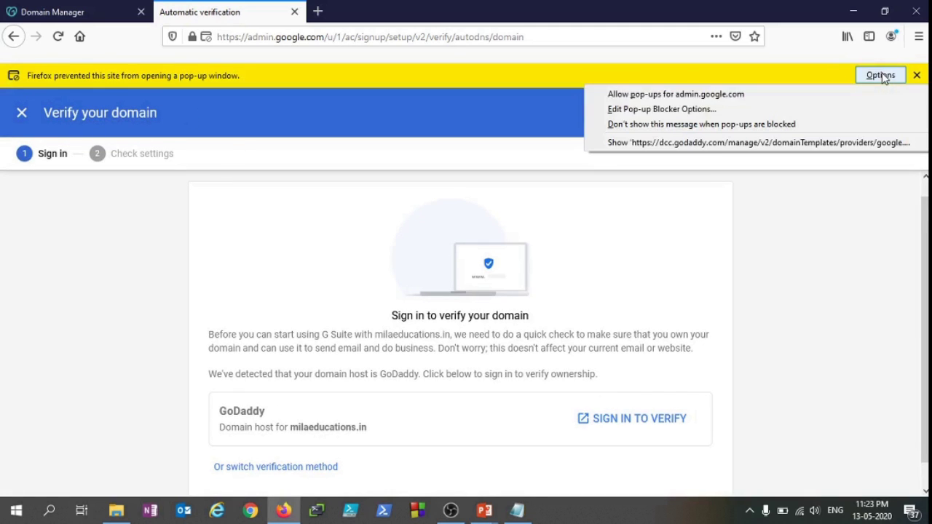
click(807, 95)
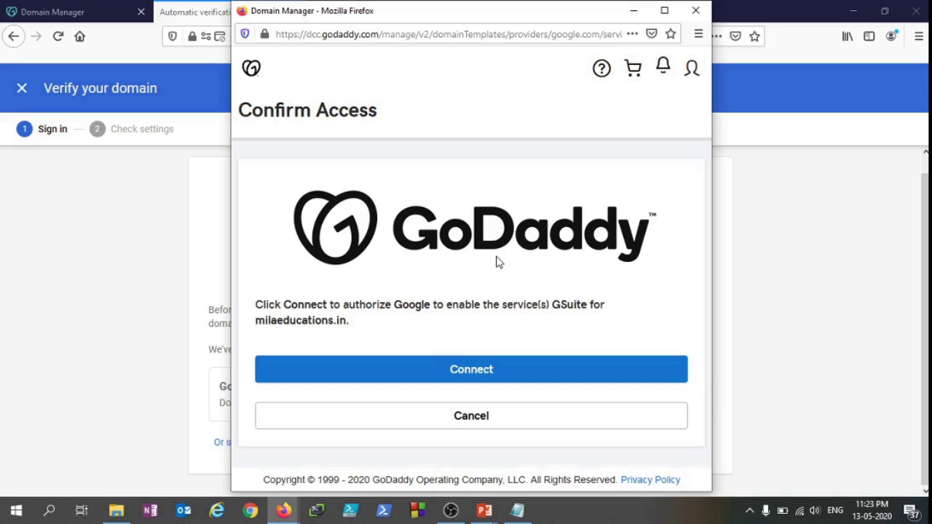
Connect in GoDaddy's Confirm Access window to authorize GSuite for milaeducations.in
click(493, 371)
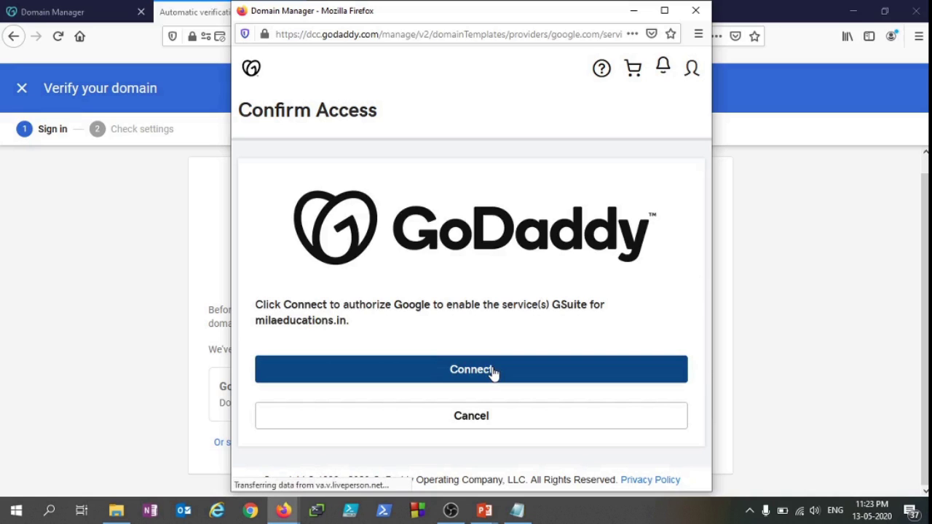
click(493, 371)
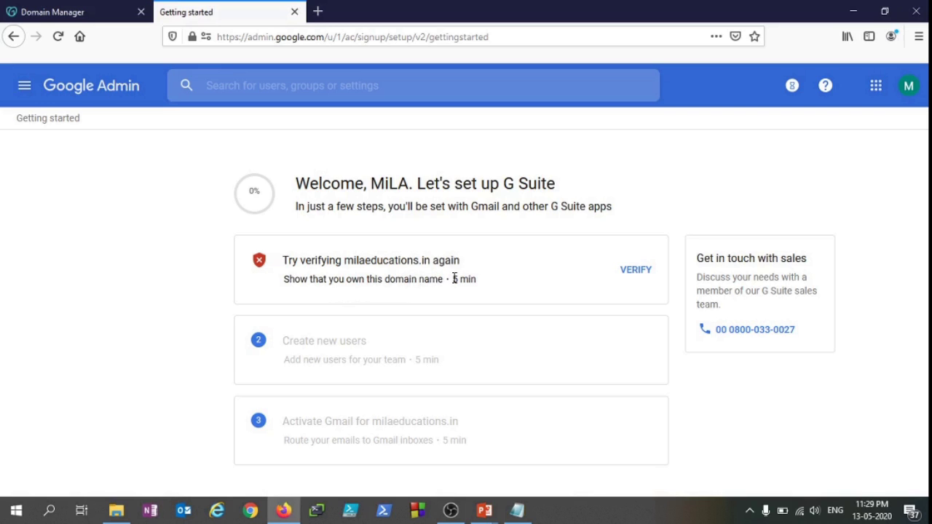
Retry verifying milaeducations.in and show the alternative verification methods
click(639, 273)
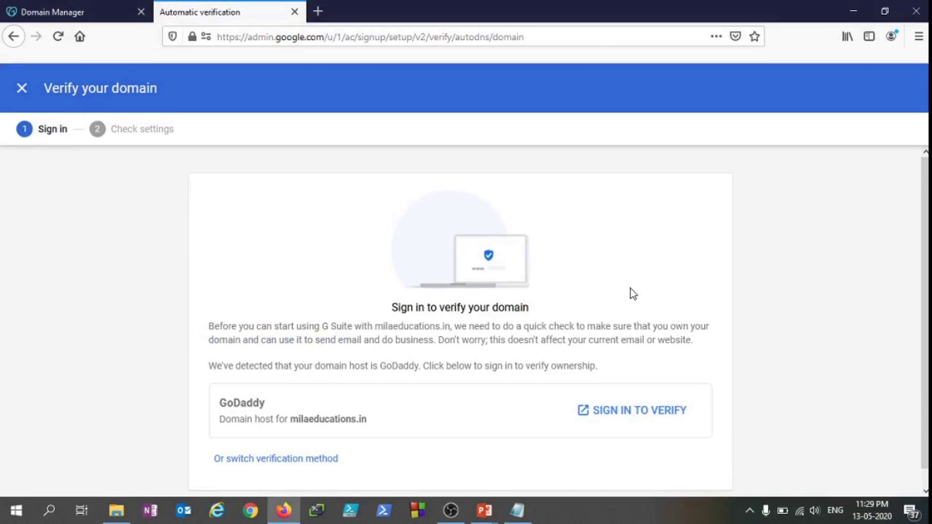
scroll(522, 352, down, 1)
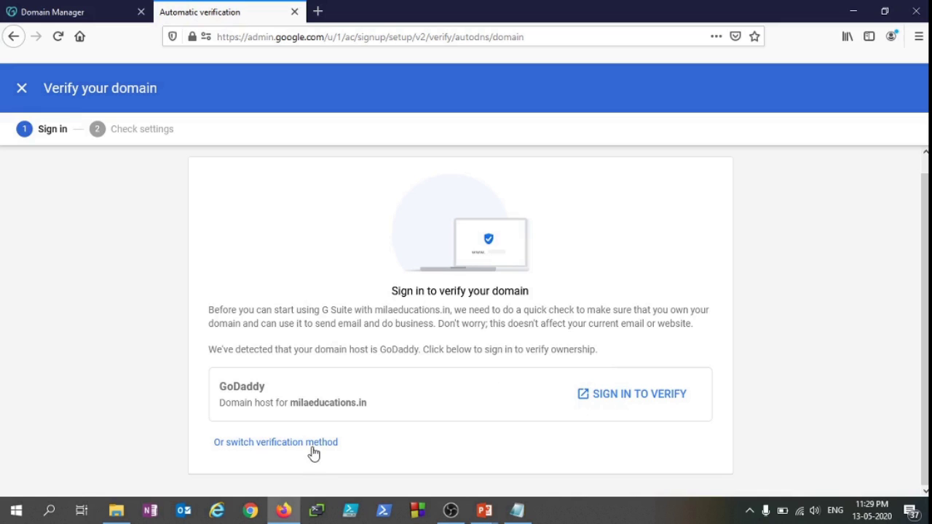
click(269, 443)
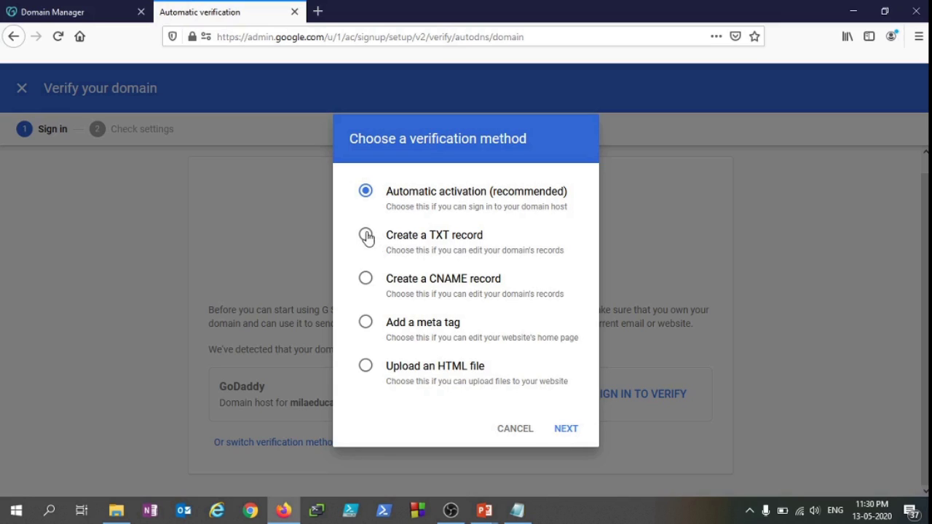
Choose TXT record verification and continue to the Update domain settings step
click(366, 236)
click(569, 431)
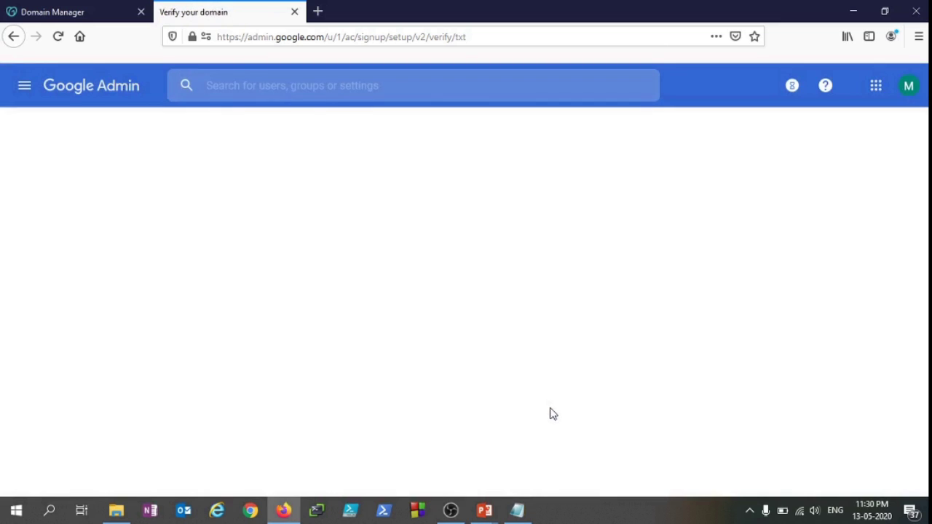
scroll(505, 363, down, 1)
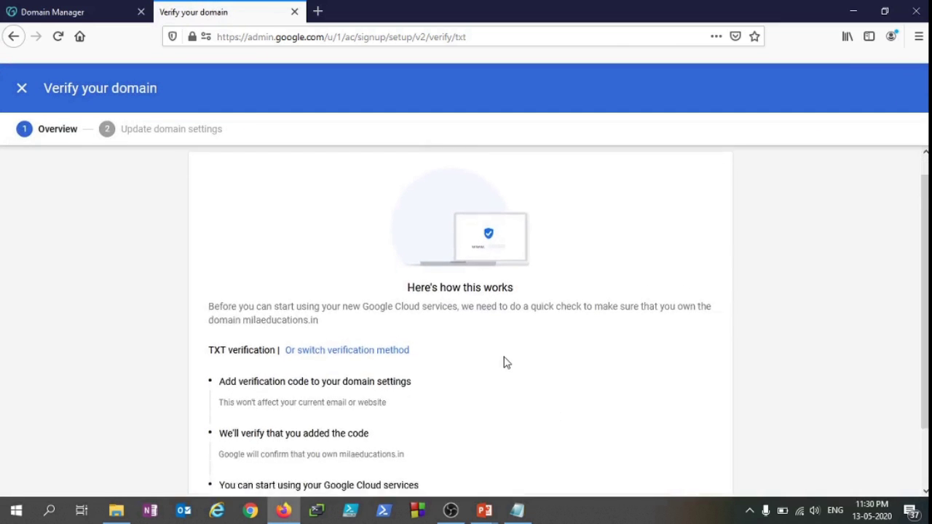
scroll(507, 363, down, 1)
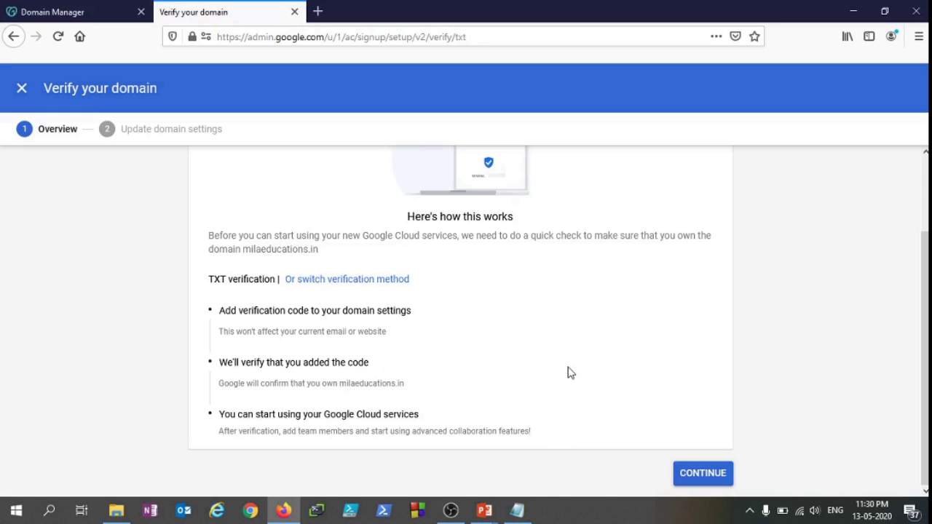
click(703, 475)
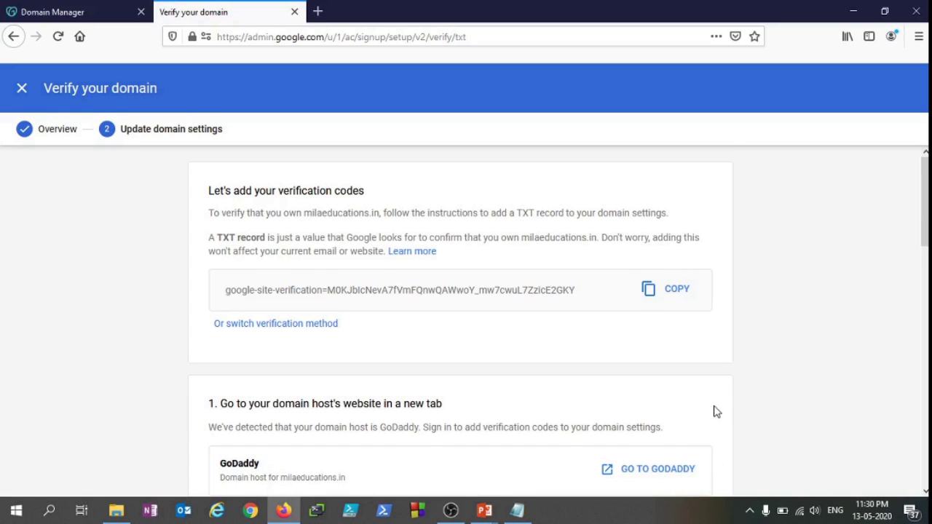
Copy the google-site-verification TXT code and read through the GoDaddy instructions
scroll(717, 413, down, 2)
scroll(715, 412, up, 2)
drag(227, 291, 601, 289)
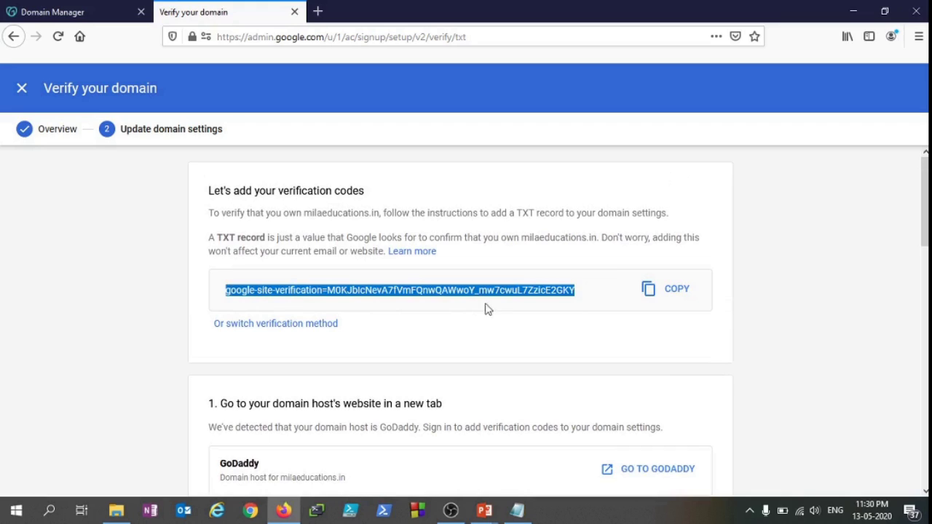
click(534, 290)
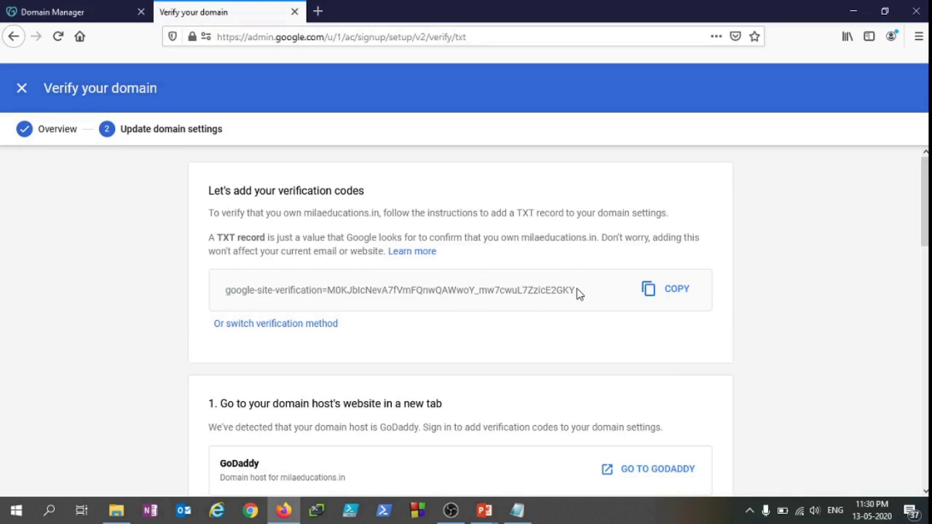
click(679, 291)
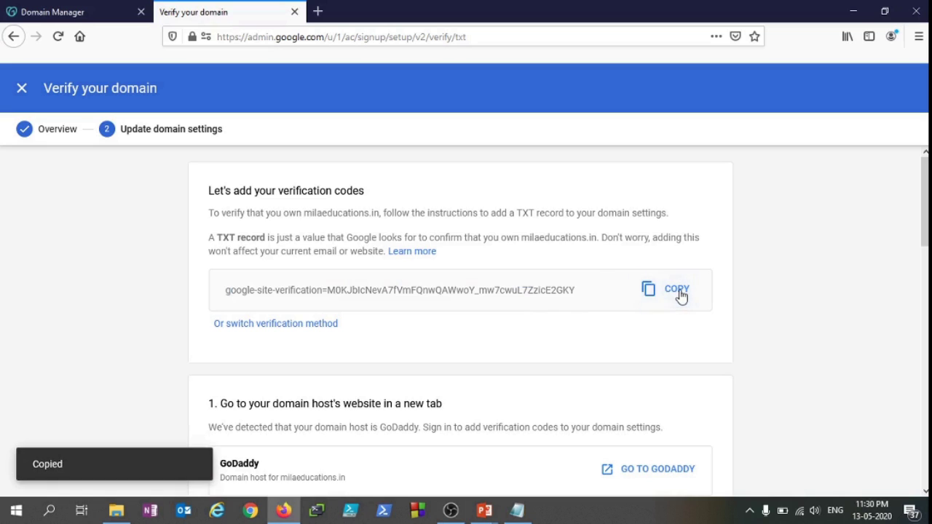
scroll(567, 324, down, 3)
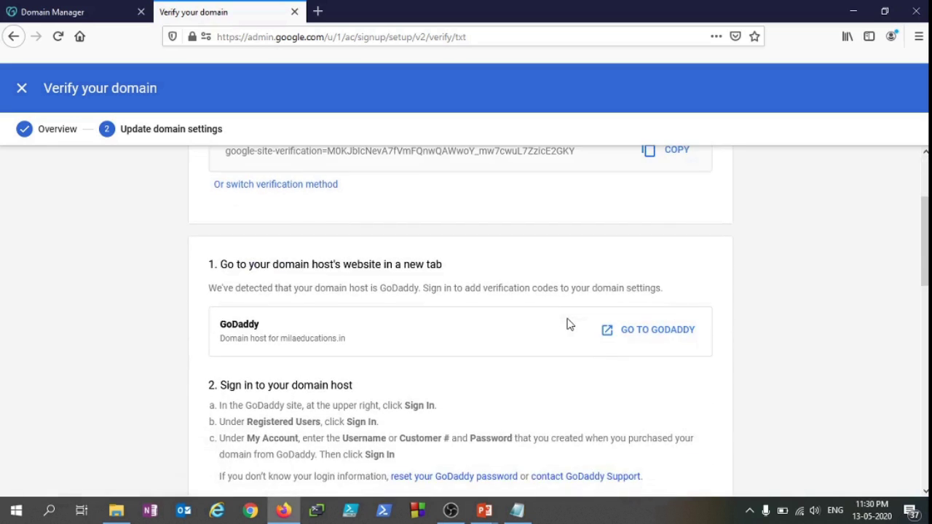
scroll(569, 325, down, 3)
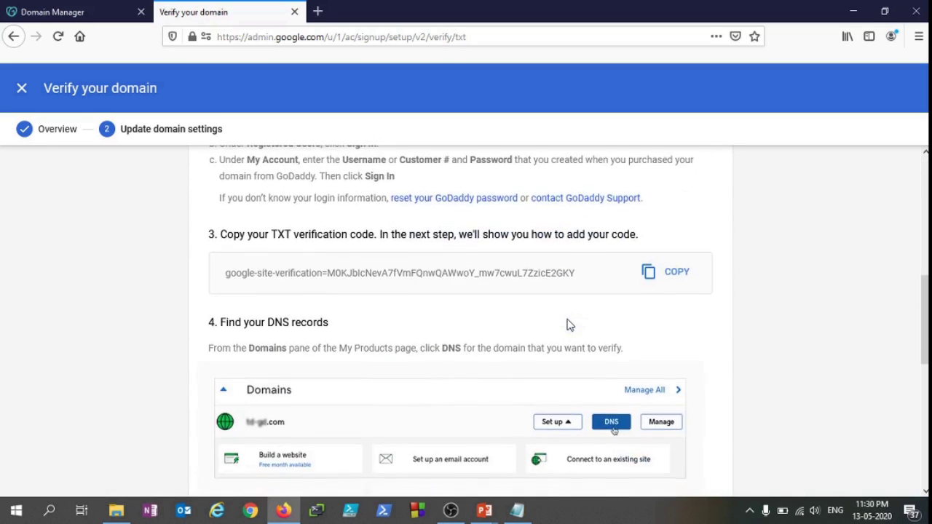
scroll(570, 325, up, 1)
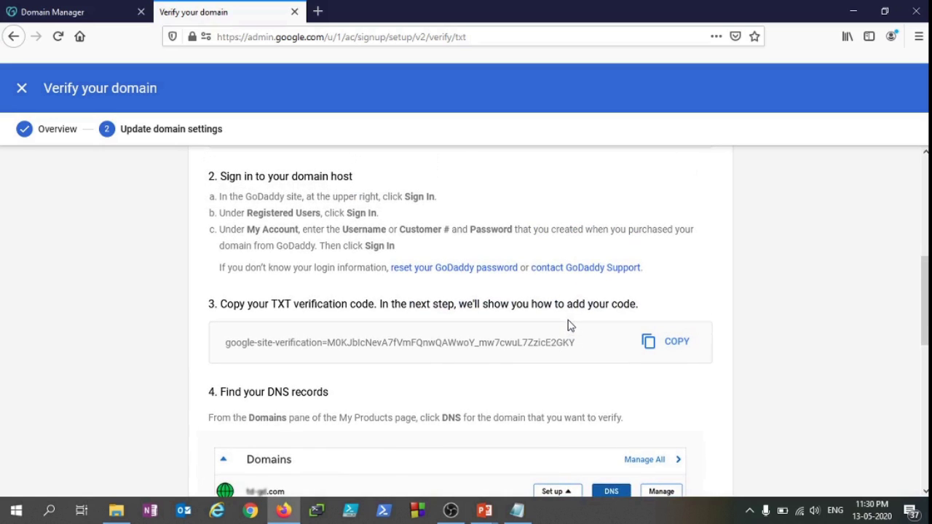
scroll(558, 337, up, 4)
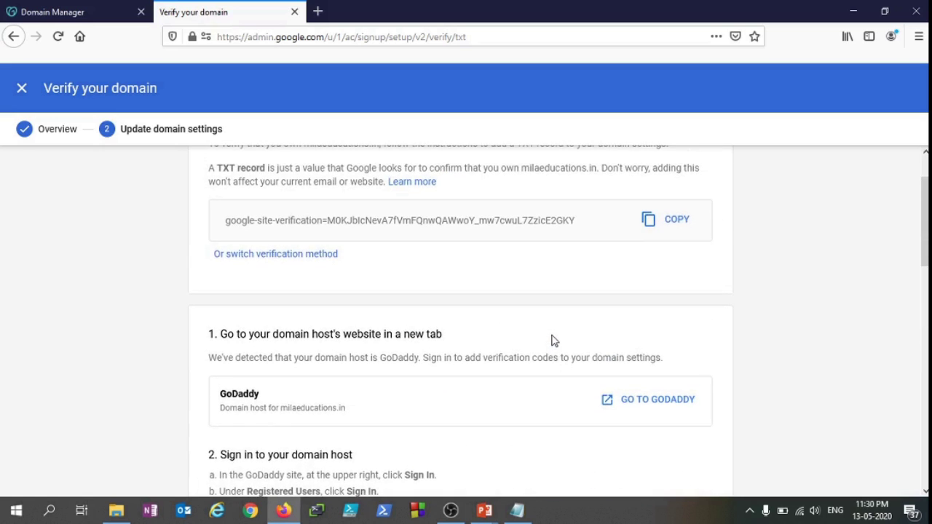
scroll(552, 340, down, 2)
scroll(552, 341, up, 3)
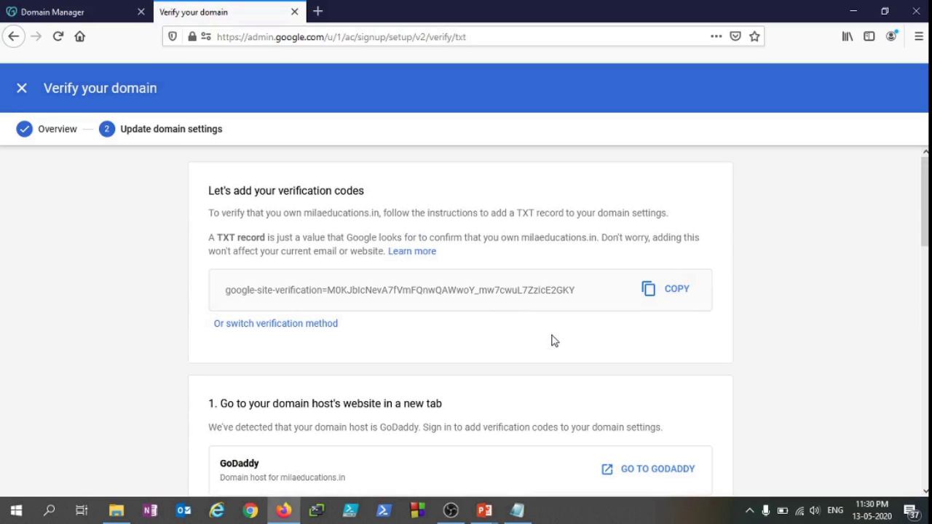
In GoDaddy DNS Management, add a new TXT record with TTL 1 Hour, ready for its host
click(82, 8)
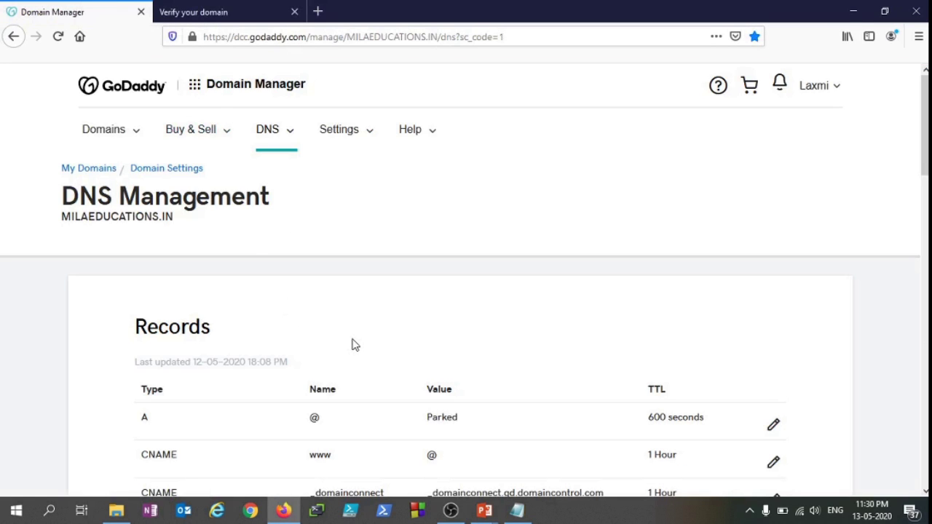
scroll(354, 345, down, 7)
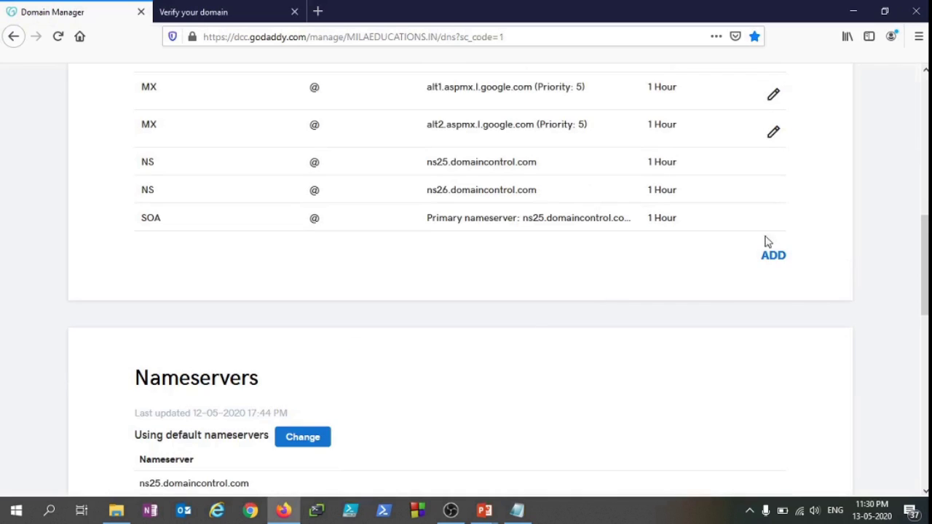
click(773, 257)
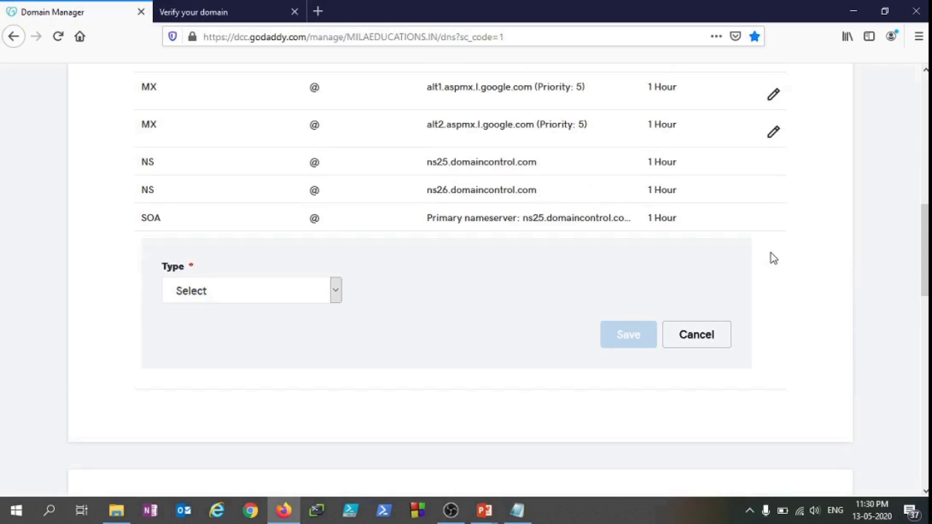
click(280, 293)
click(227, 410)
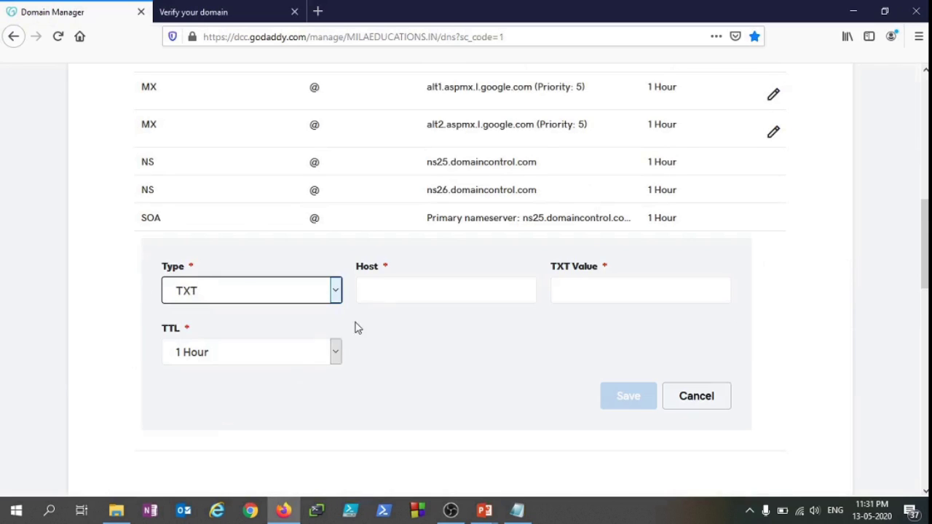
click(378, 299)
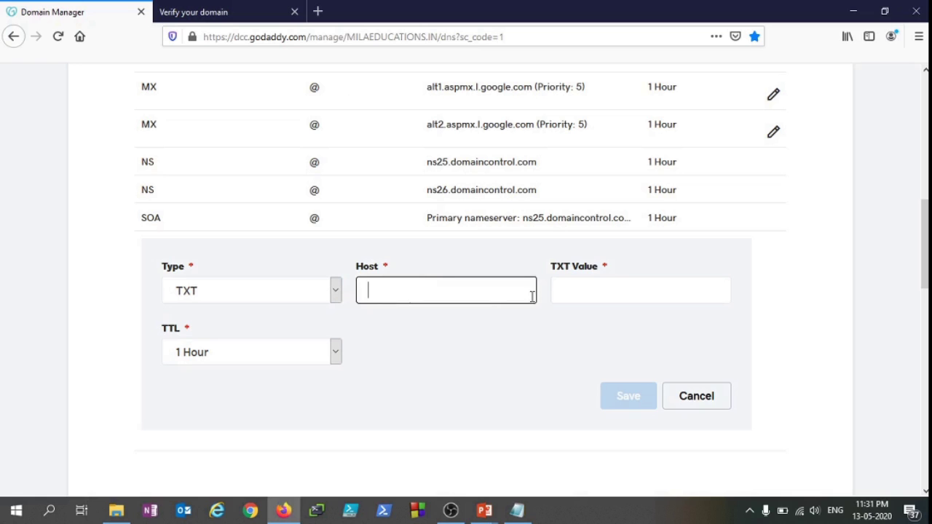
Review Google's five TXT record steps, then copy the verification code once more
click(210, 9)
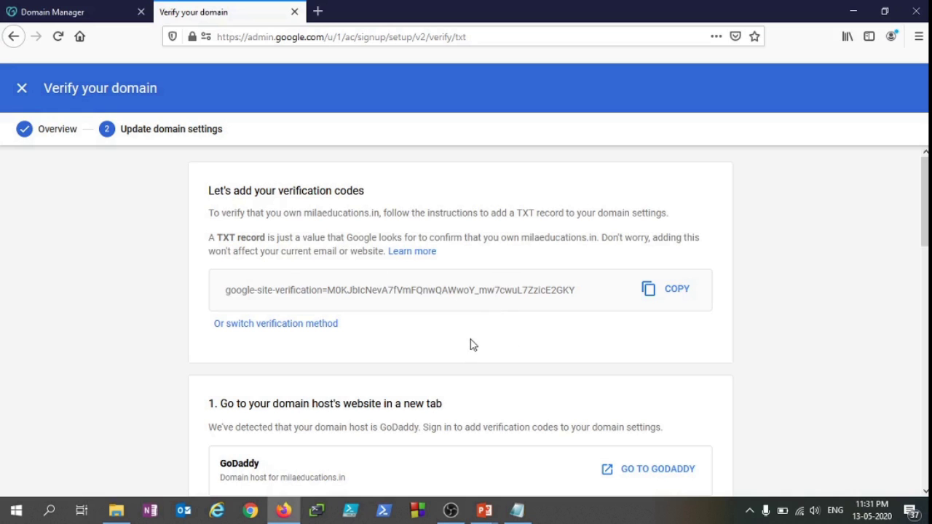
scroll(470, 345, down, 5)
scroll(470, 345, down, 4)
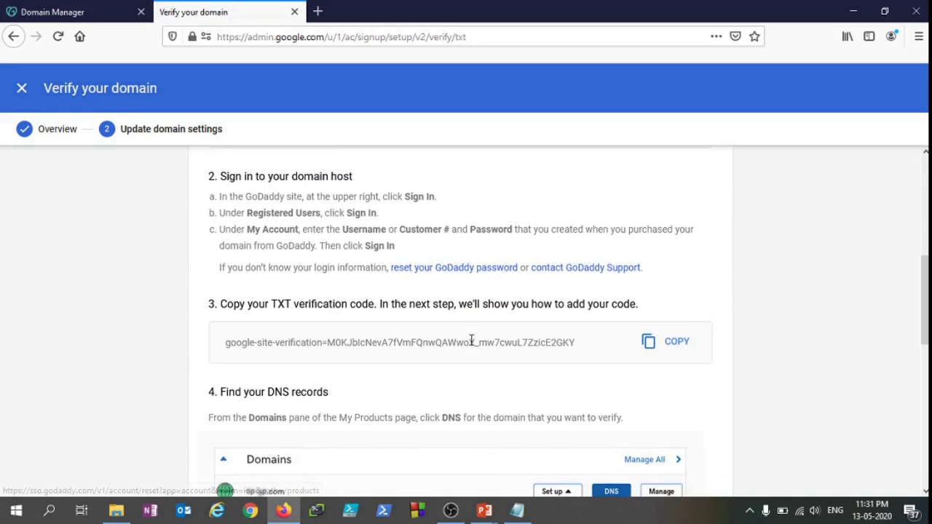
scroll(470, 346, down, 4)
scroll(471, 345, down, 2)
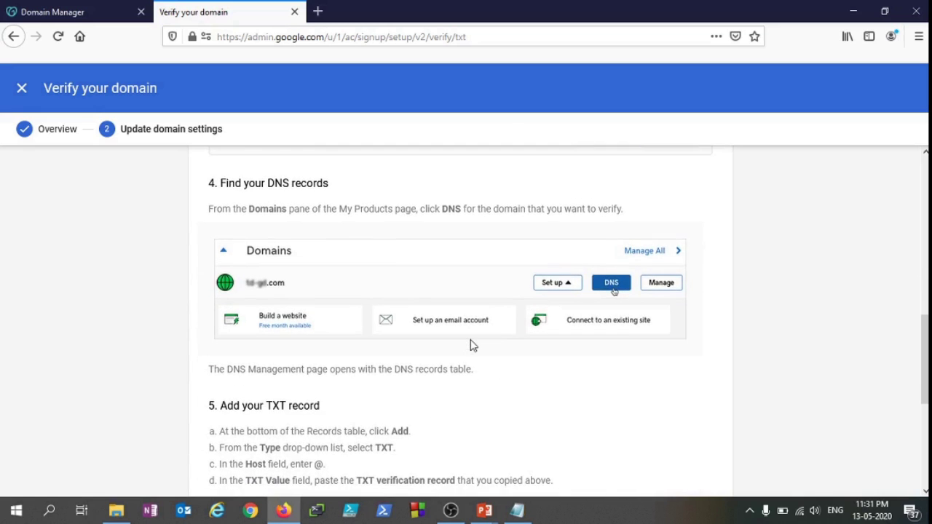
scroll(386, 332, down, 4)
scroll(386, 330, down, 2)
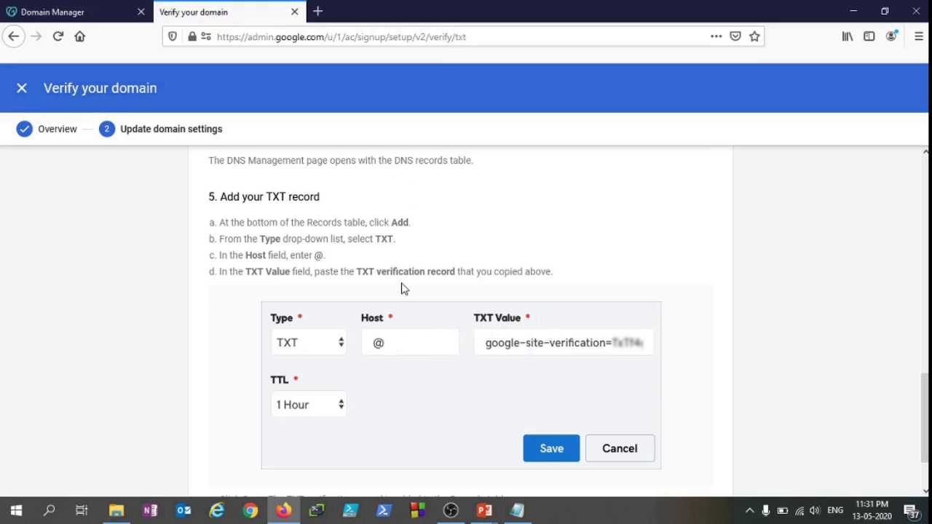
scroll(402, 289, down, 2)
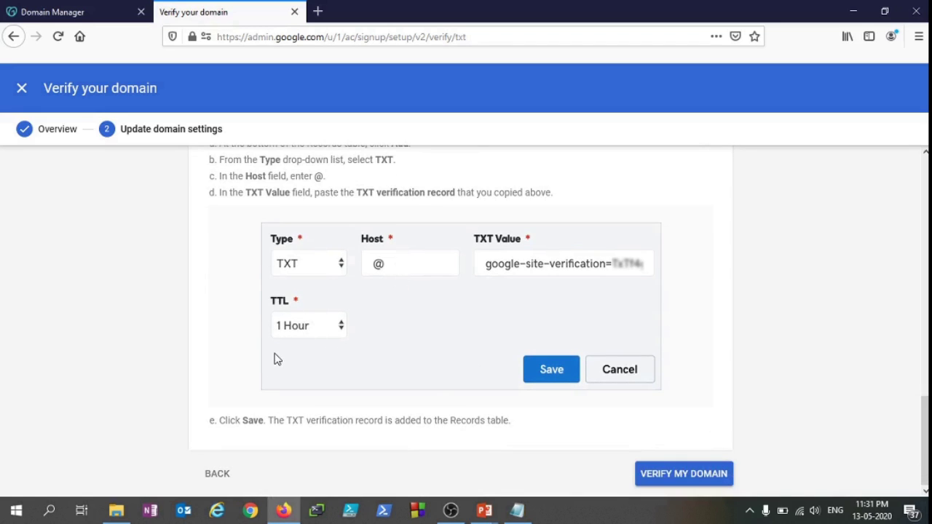
scroll(430, 393, up, 8)
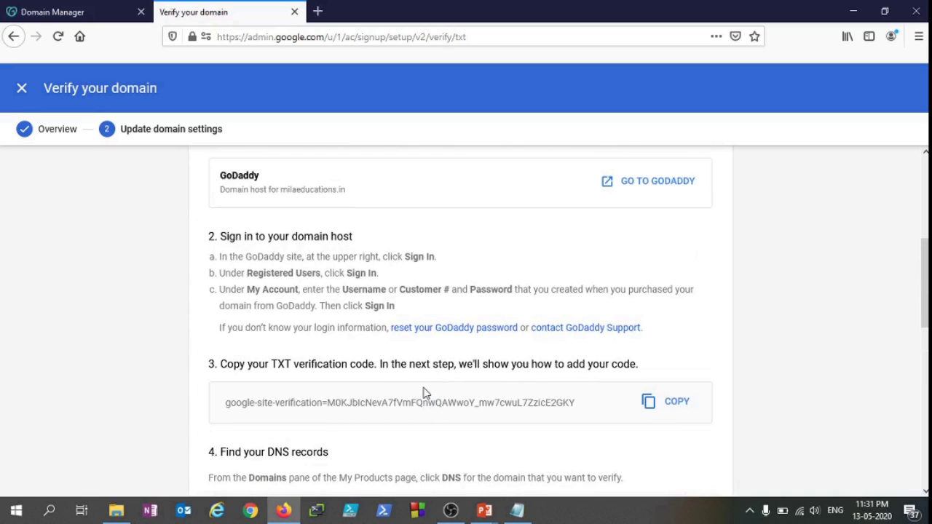
scroll(426, 393, up, 4)
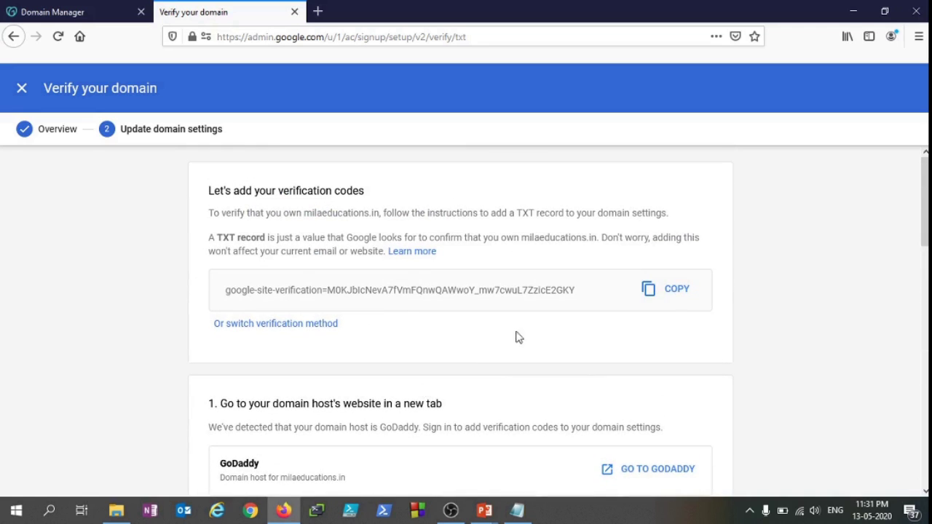
click(669, 292)
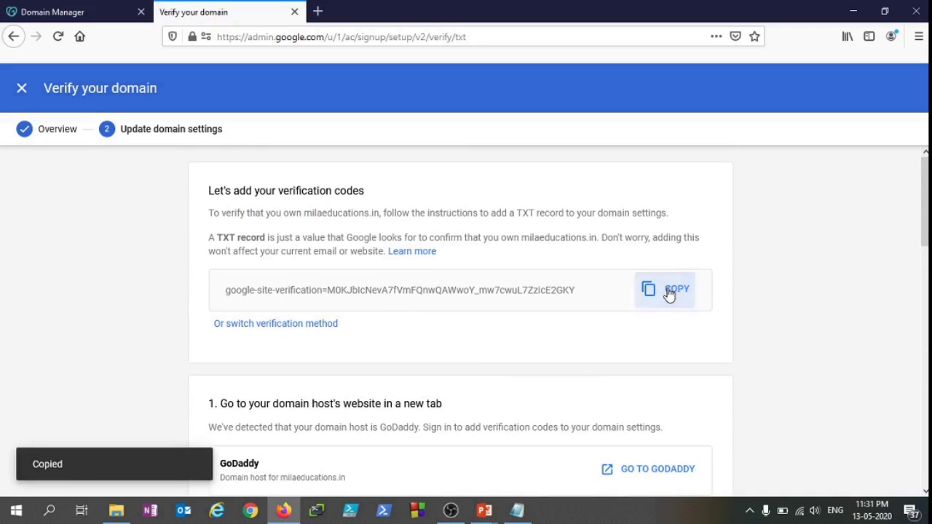
Save the TXT record with host @ and the pasted google-site-verification value
click(102, 9)
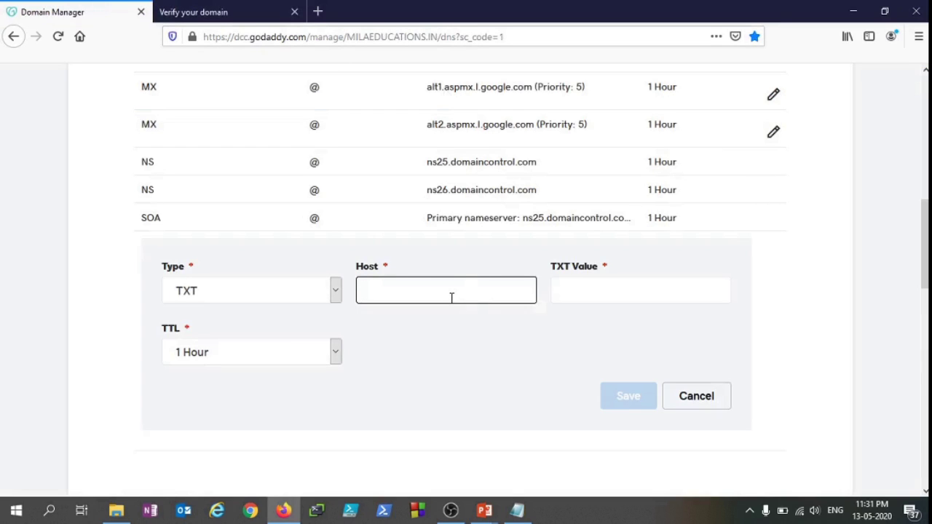
text(@)
click(555, 396)
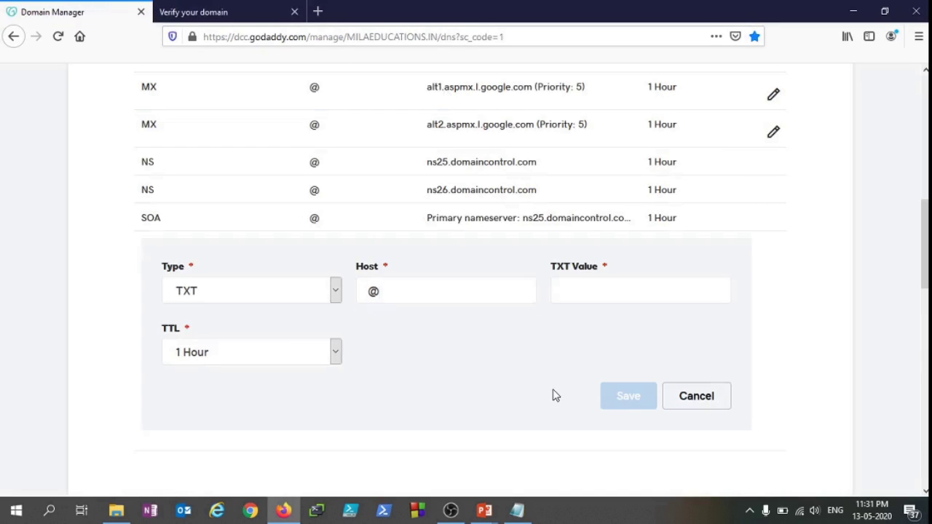
click(574, 294)
key(ctrl+v)
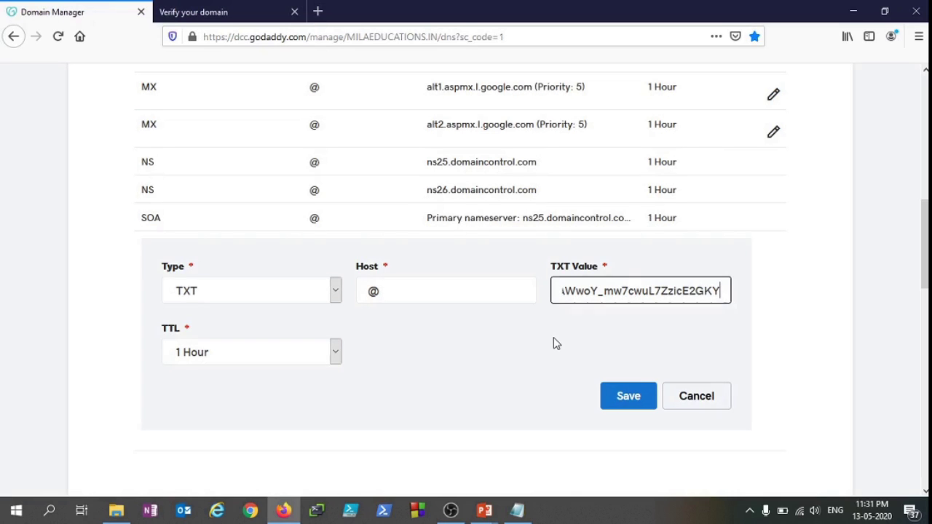
click(556, 343)
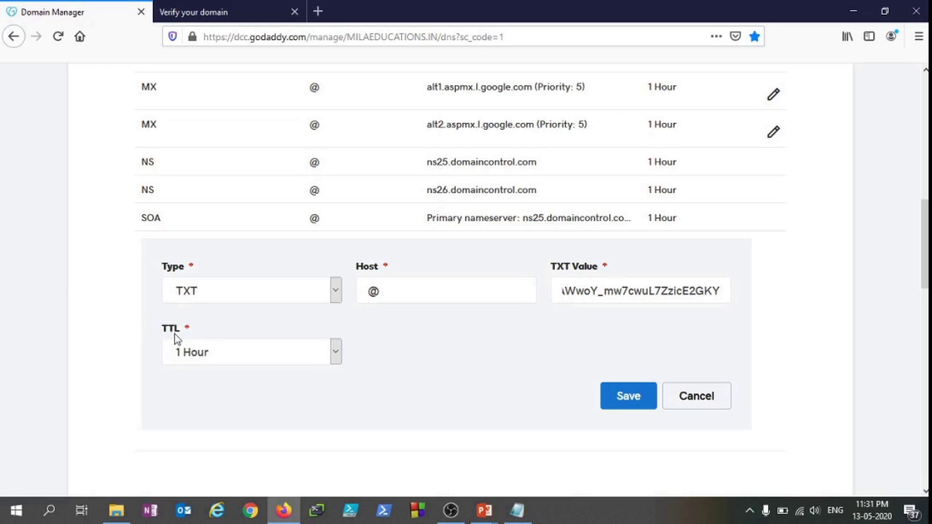
click(618, 403)
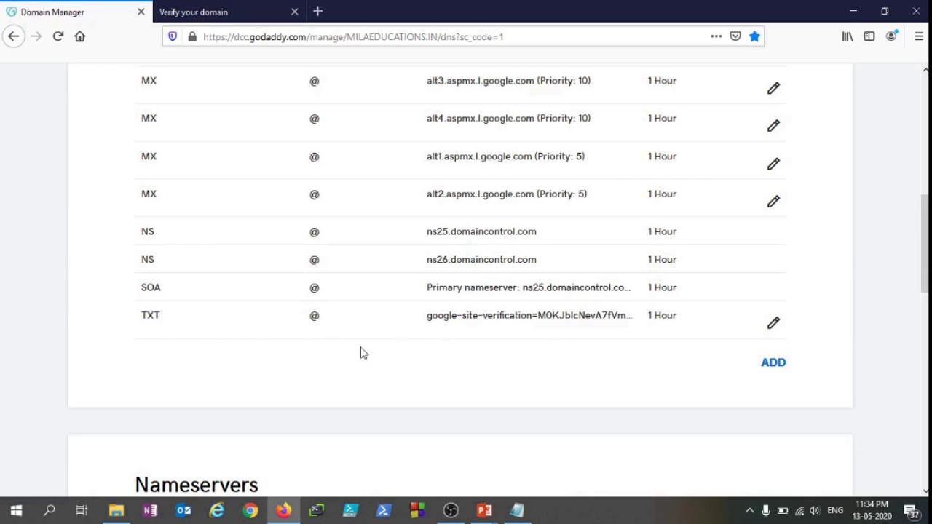
drag(437, 315, 631, 312)
click(468, 364)
Run VERIFY MY DOMAIN for milaeducations.in on Google's verification page
click(218, 8)
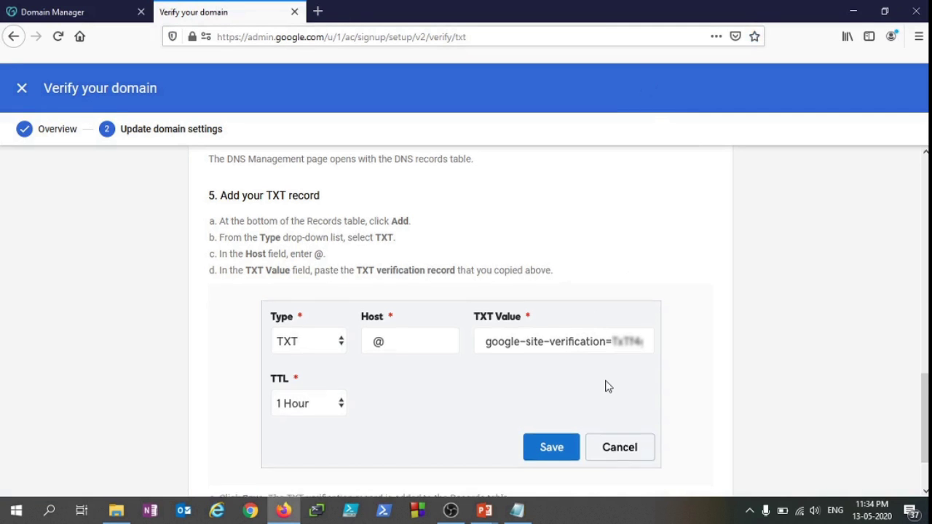
scroll(606, 385, down, 2)
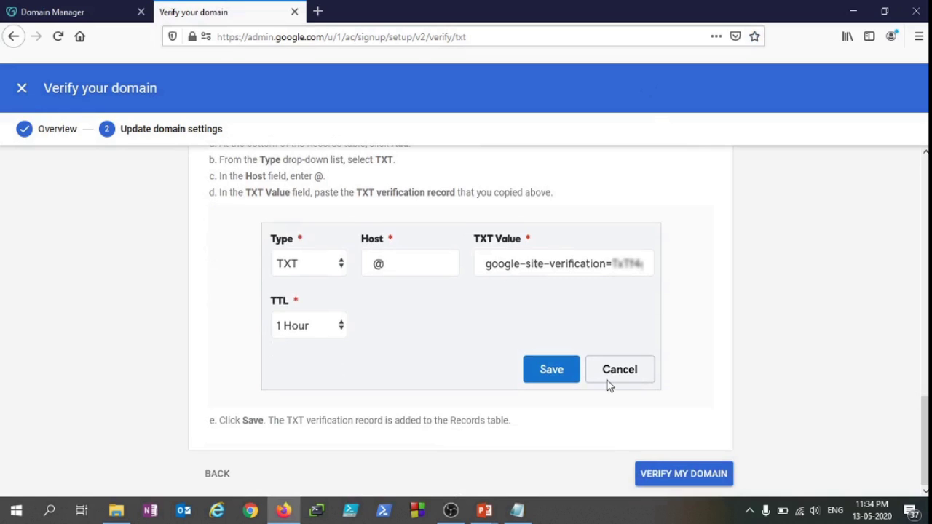
click(694, 477)
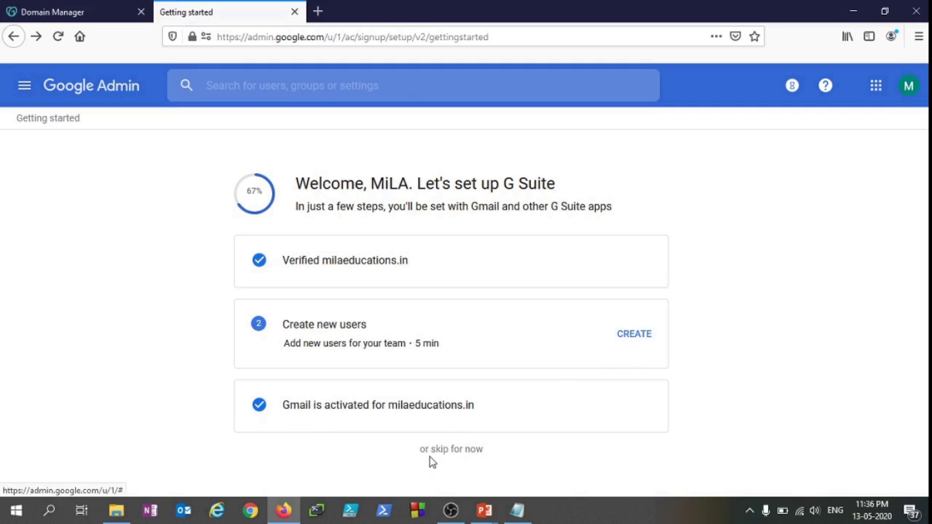
Skip user creation and send the default welcome test email to the admin address
click(467, 451)
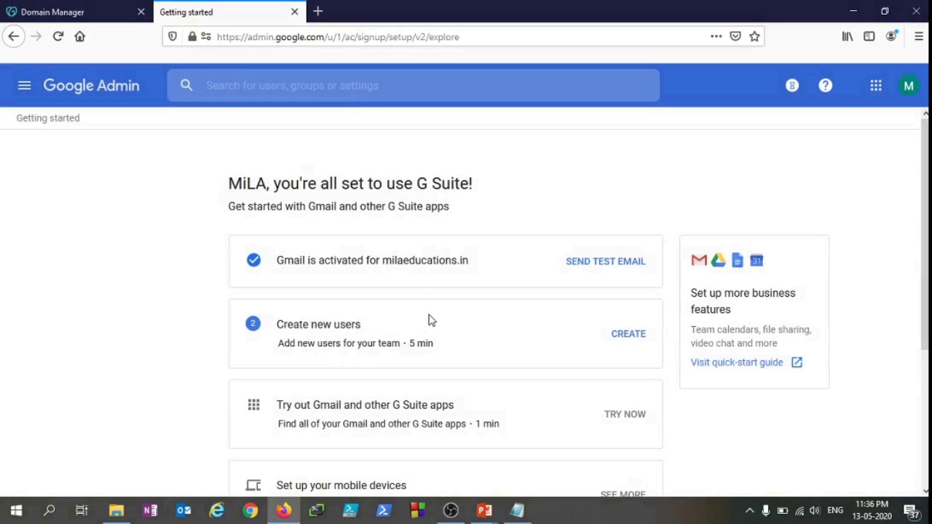
scroll(452, 306, down, 2)
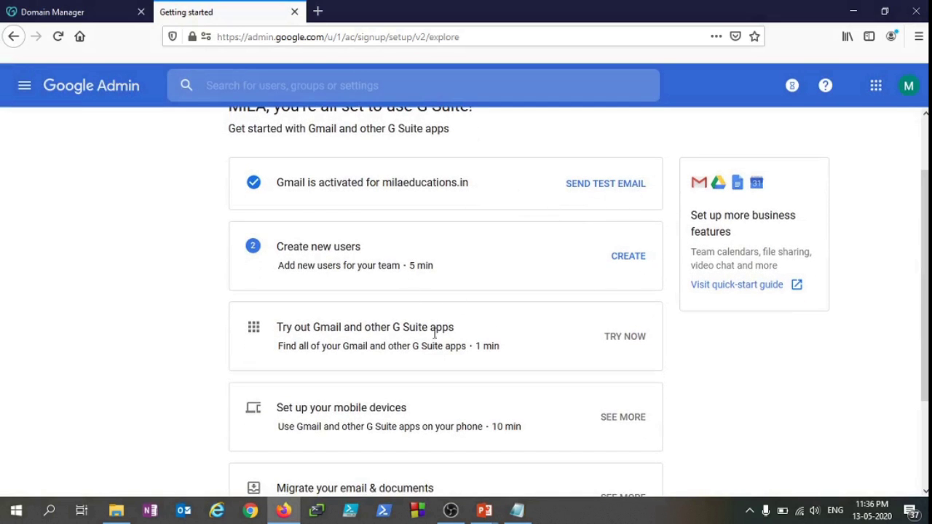
scroll(451, 301, up, 2)
click(626, 261)
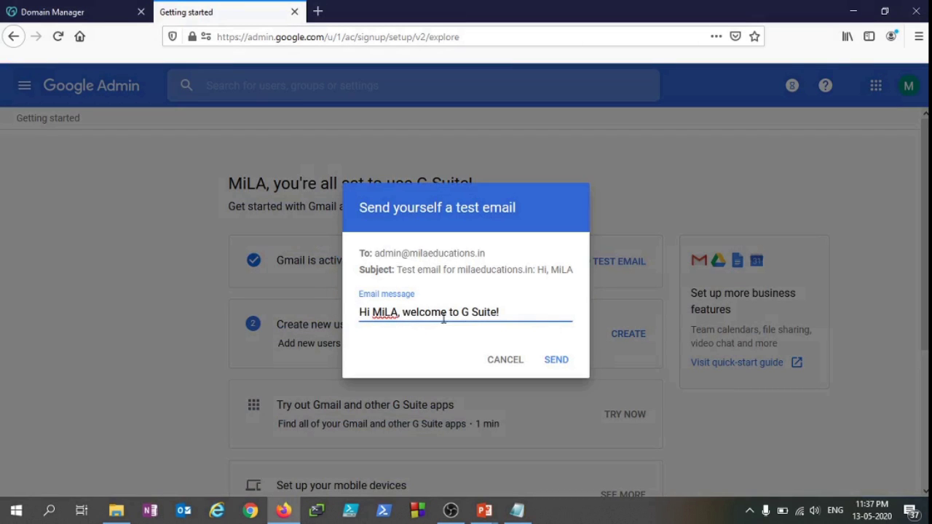
click(556, 361)
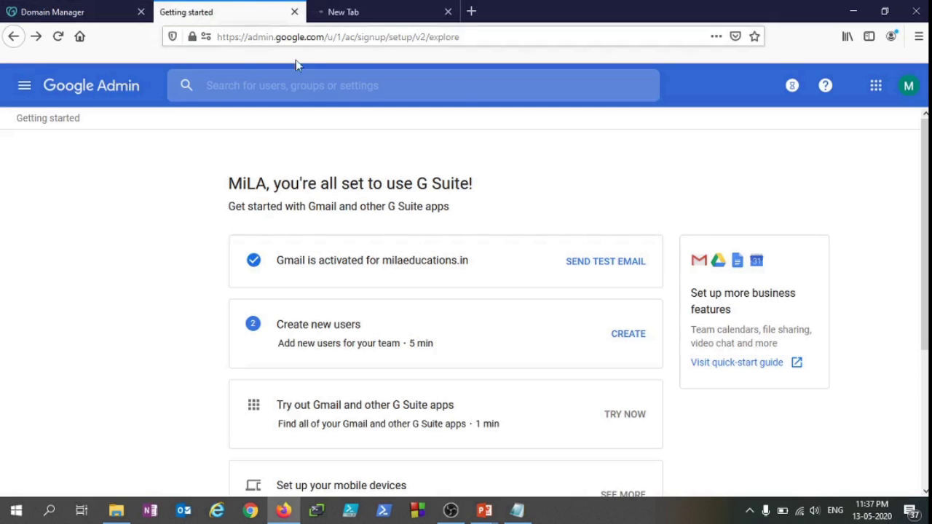
Go to the Admin console home page and collapse the billing and Meet side panel
click(97, 91)
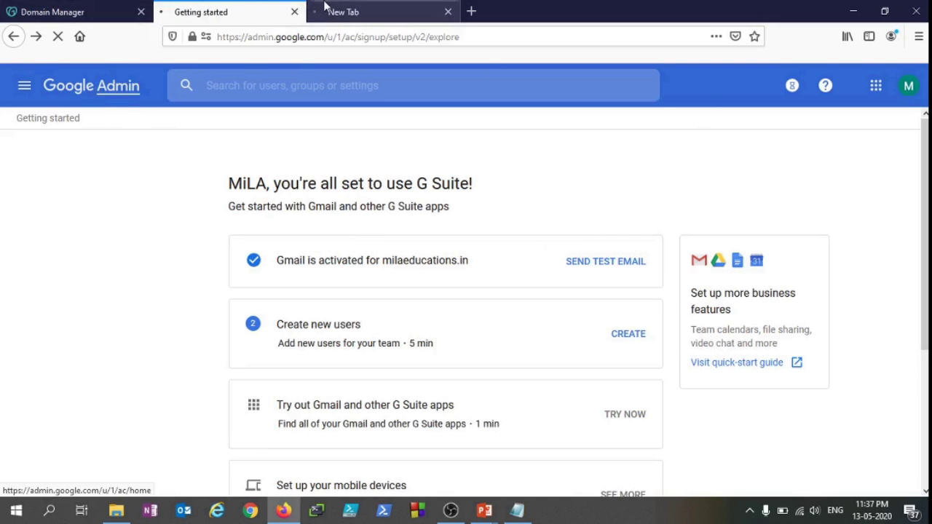
click(357, 8)
click(243, 9)
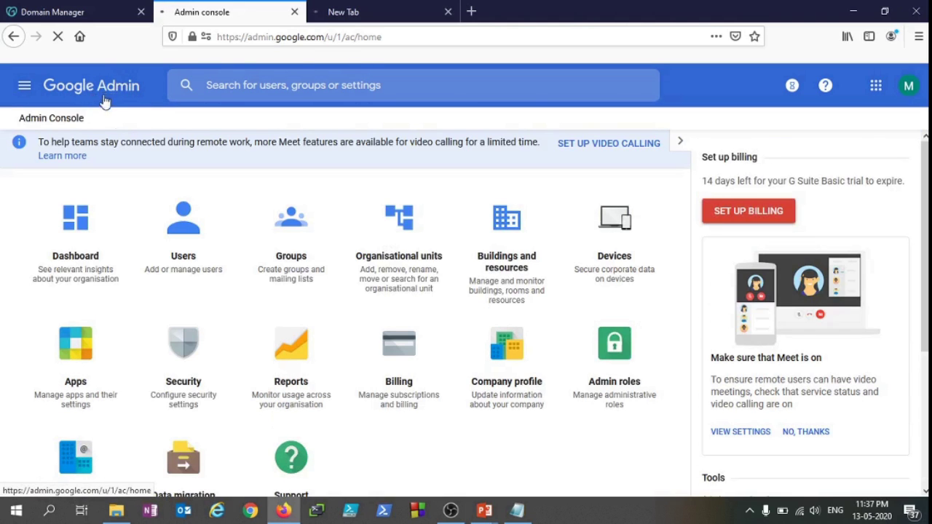
scroll(510, 406, down, 3)
scroll(471, 403, up, 3)
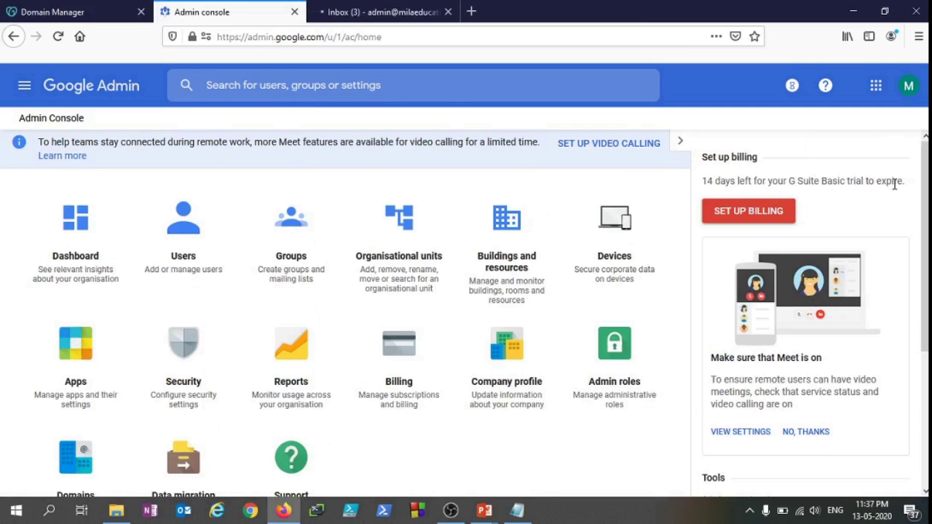
click(682, 143)
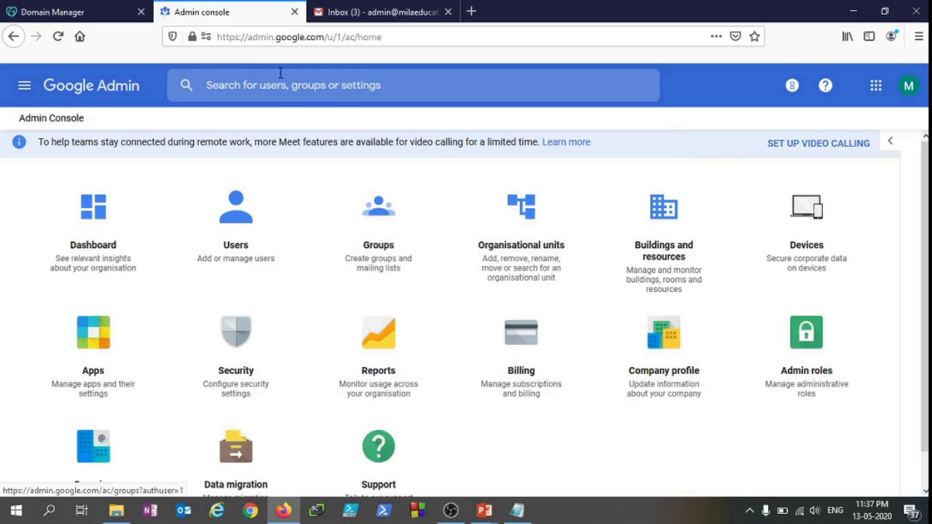
scroll(478, 384, down, 1)
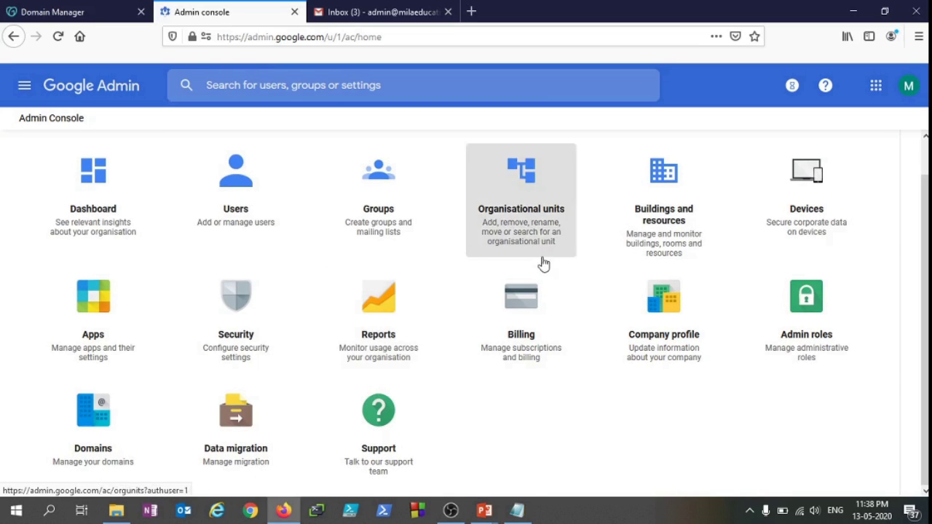
scroll(551, 381, up, 1)
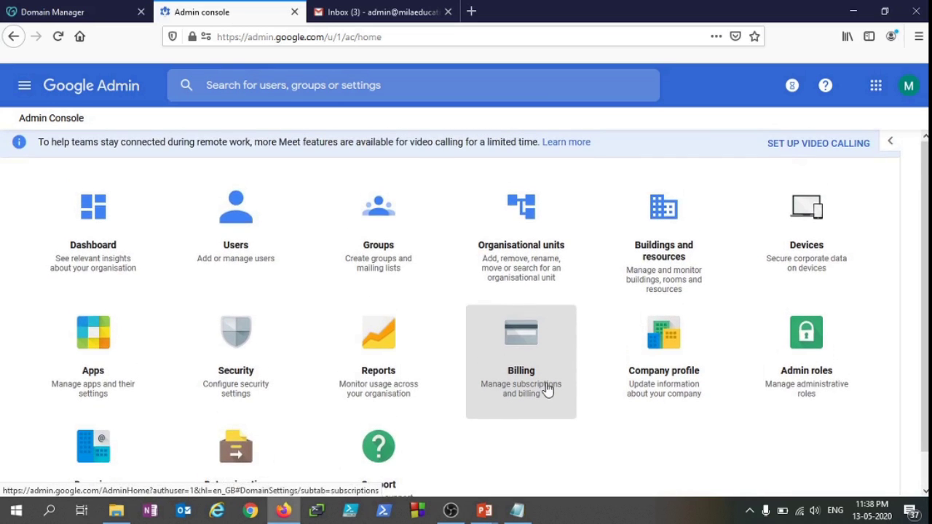
Browse the Google apps launcher and the admin navigation menu
click(877, 87)
scroll(810, 317, down, 2)
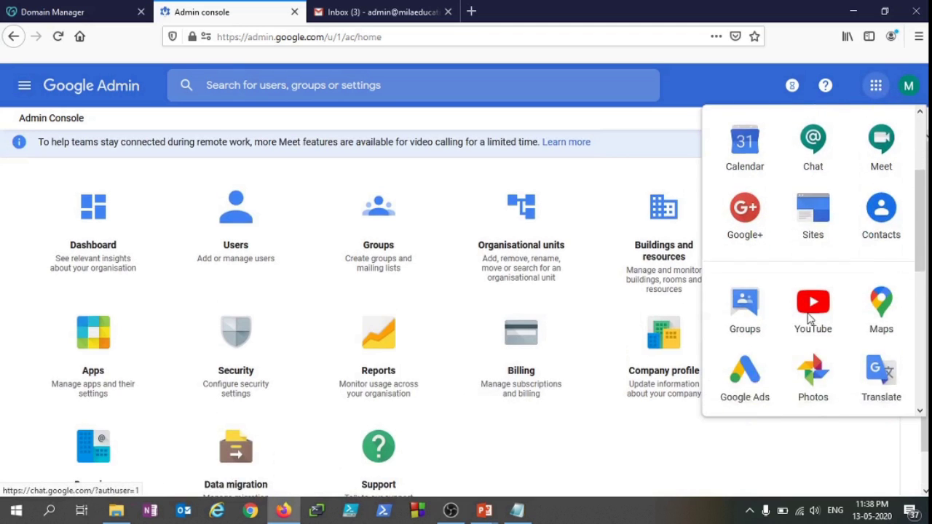
scroll(810, 318, down, 4)
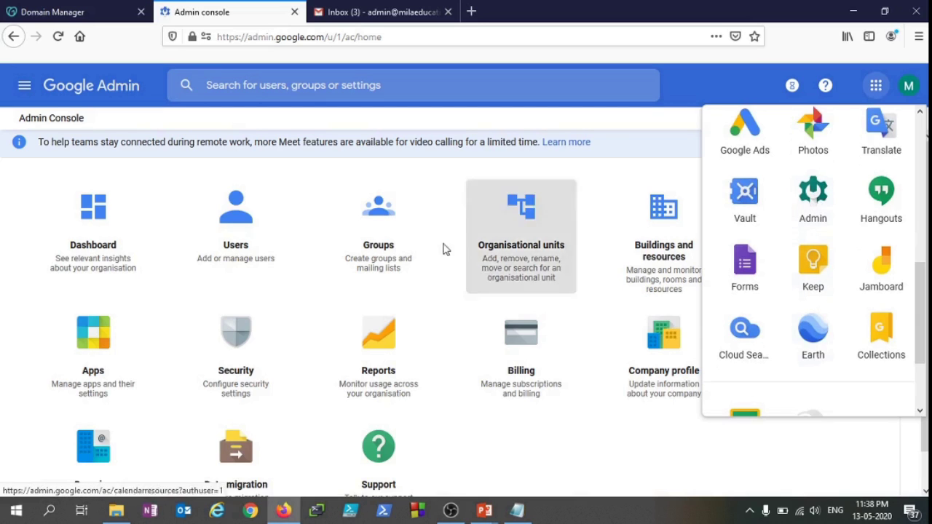
click(878, 91)
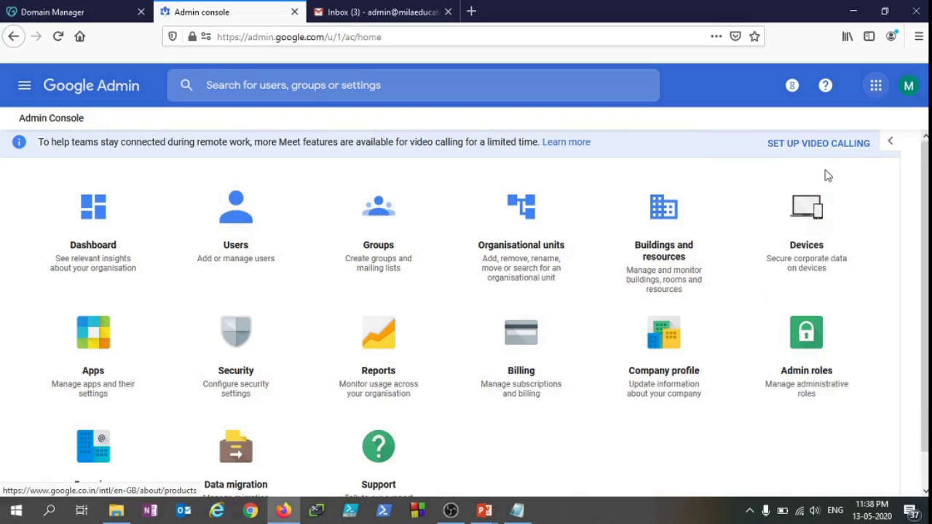
click(877, 89)
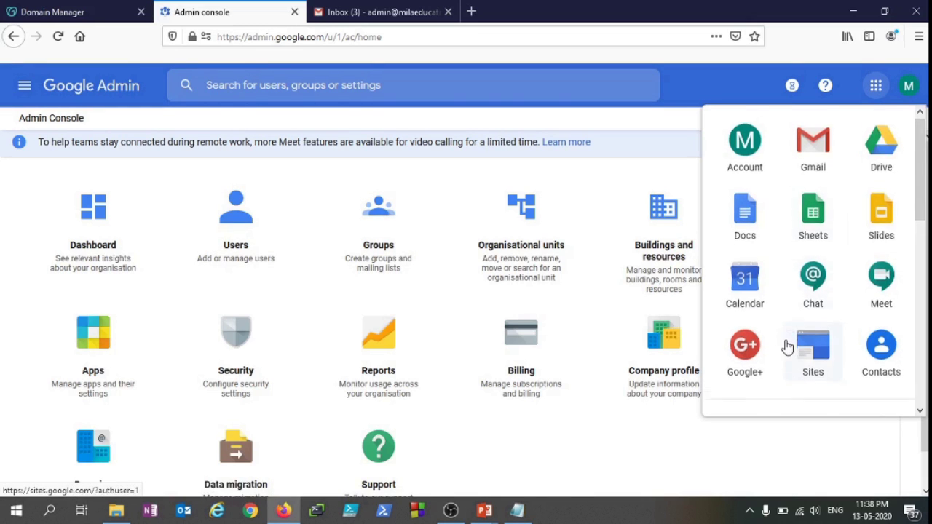
scroll(787, 346, down, 2)
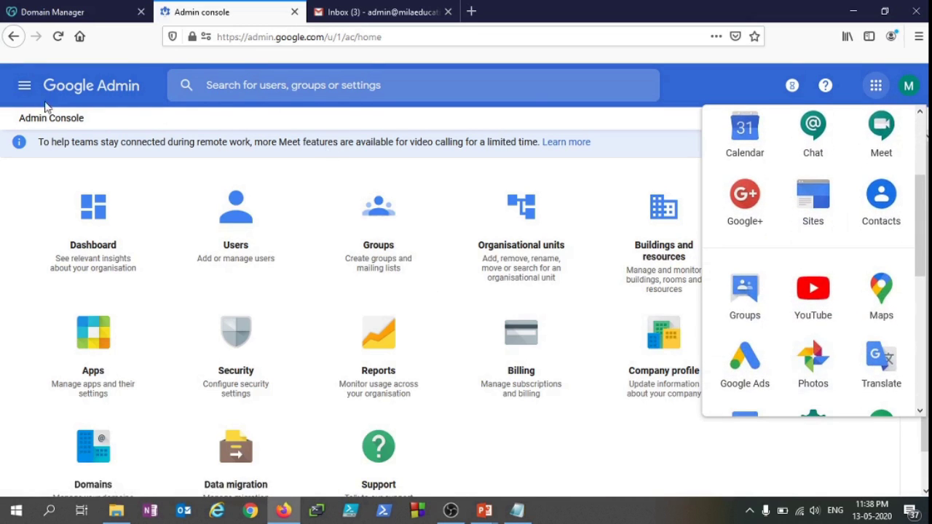
click(28, 87)
mouse_move(145, 397)
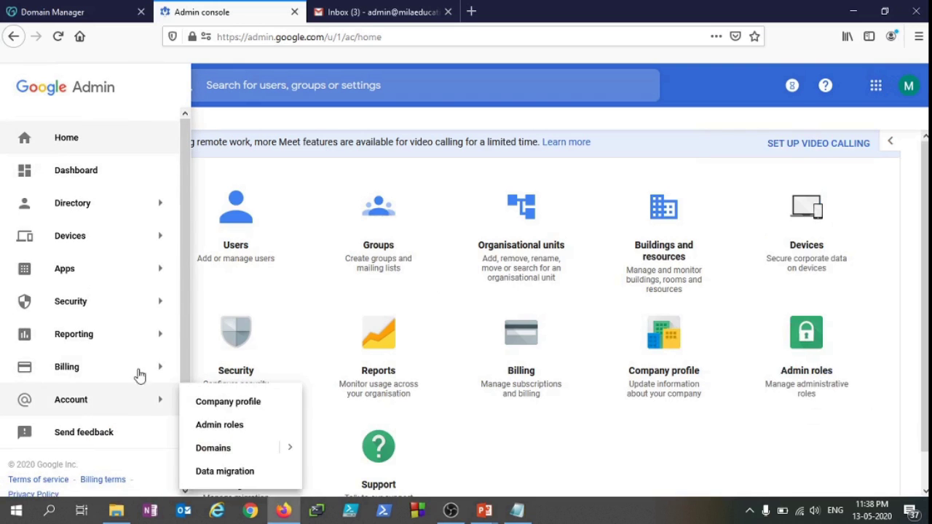
scroll(148, 400, down, 1)
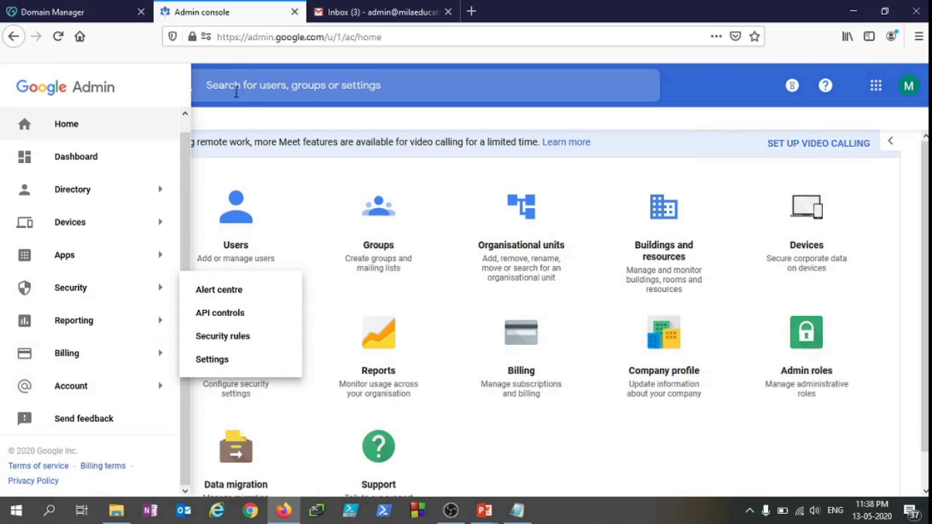
In the Gmail tab, dismiss the welcome dialog with Next and OK
click(379, 12)
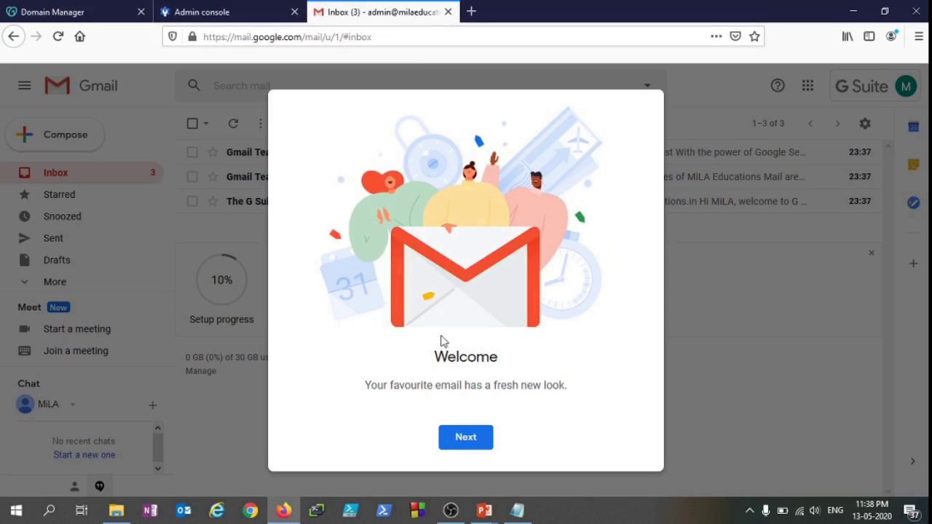
click(487, 449)
click(485, 447)
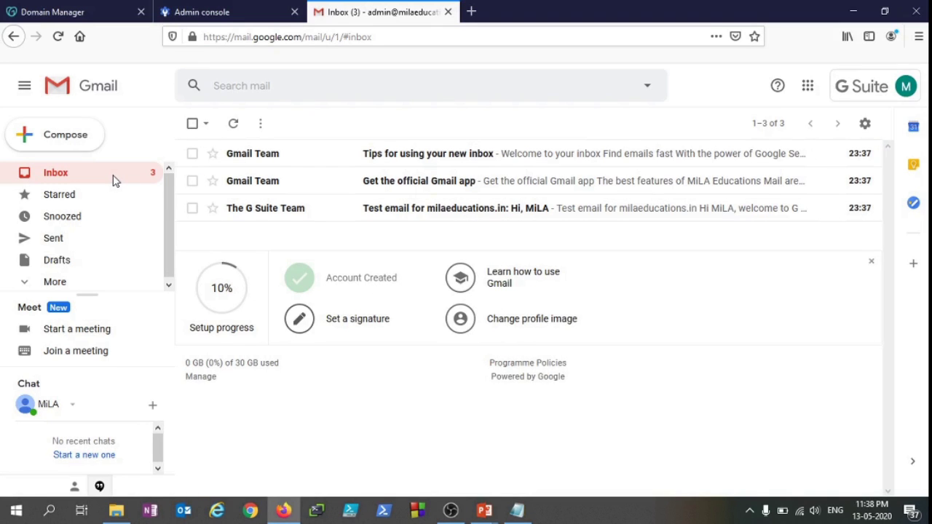
Read the 'Test email for milaeducations.in' message, then return to the Inbox
click(395, 209)
scroll(479, 385, down, 2)
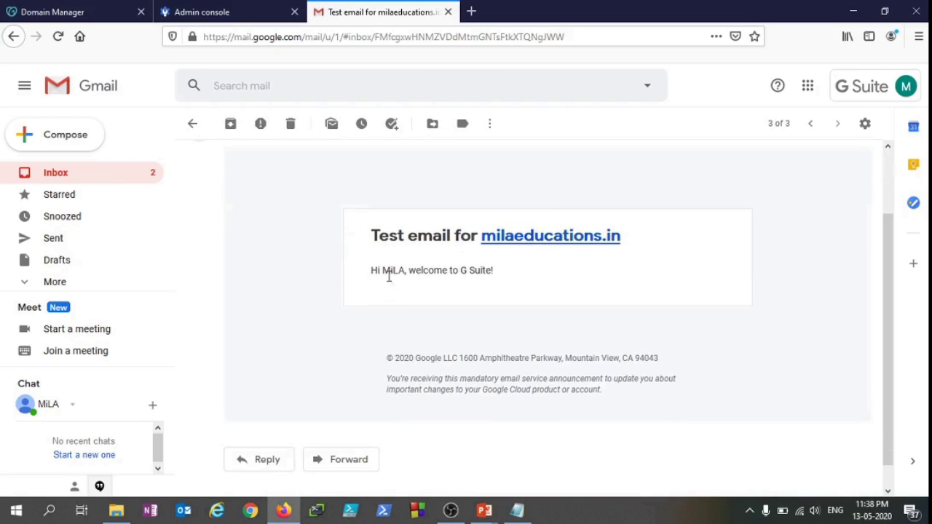
drag(384, 271, 518, 282)
click(518, 281)
scroll(539, 358, up, 2)
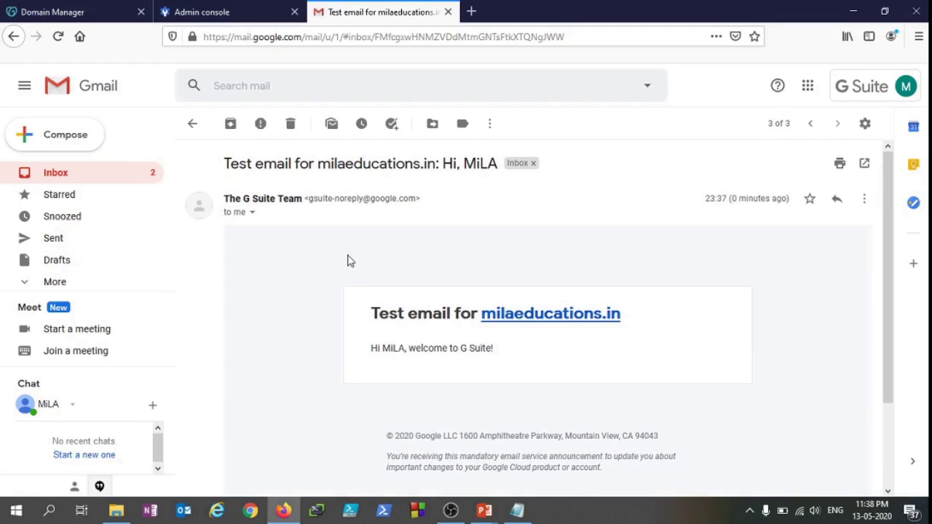
click(115, 177)
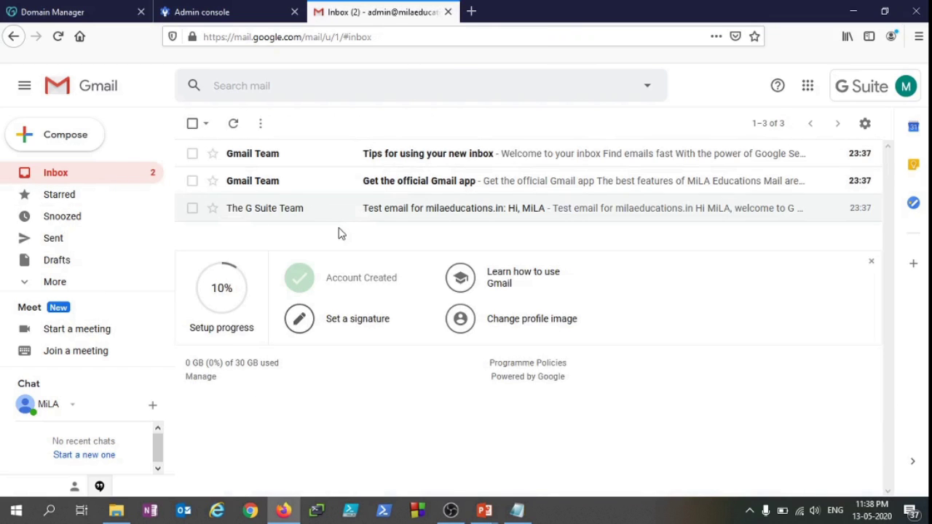
Open the account popup and check the signed-in admin account managed by milaeducations.in
click(838, 80)
click(871, 87)
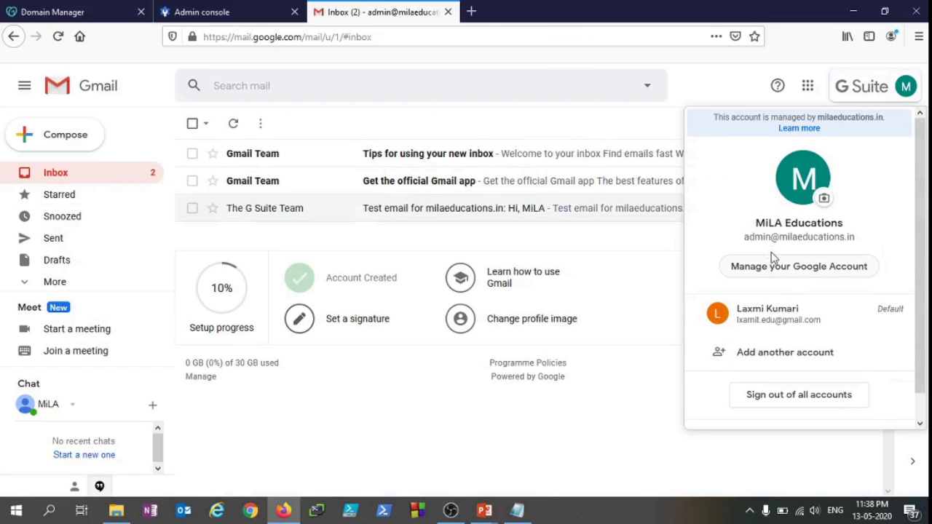
drag(751, 235, 859, 243)
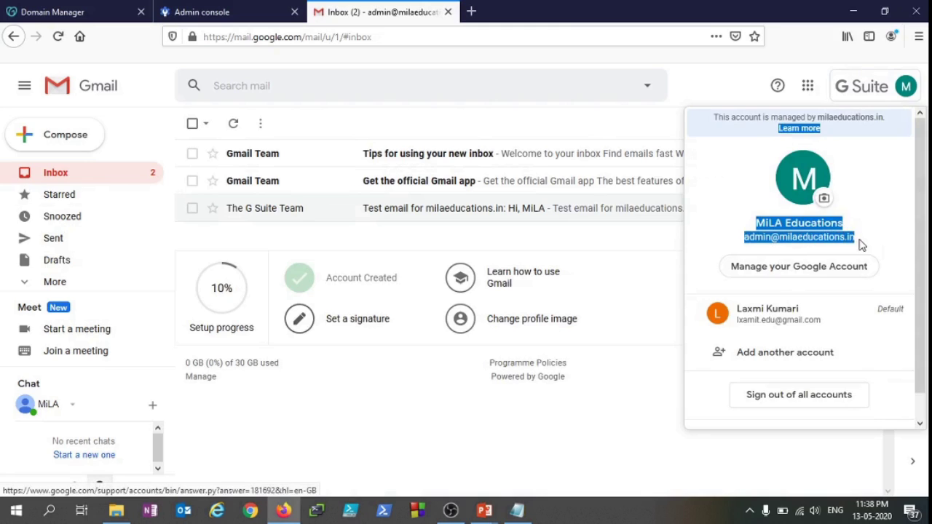
click(862, 244)
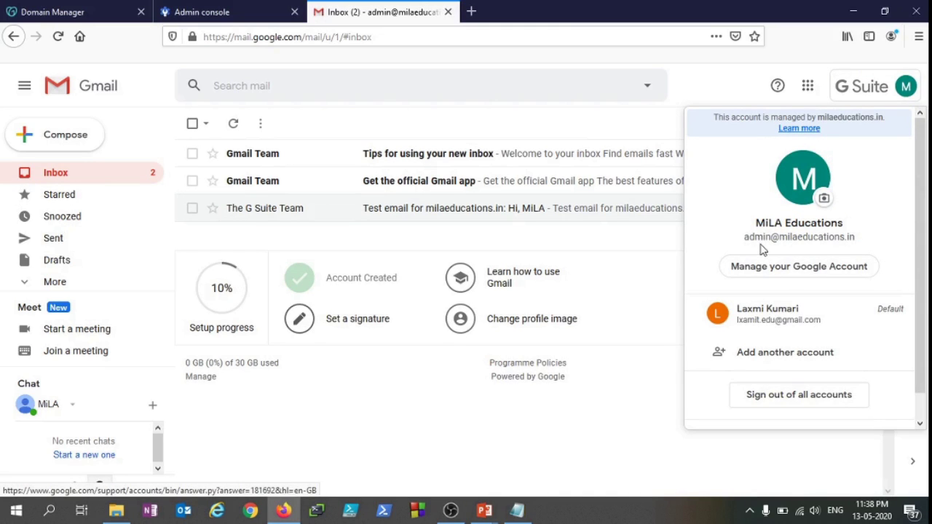
drag(750, 236, 852, 251)
click(855, 240)
drag(756, 237, 856, 236)
click(821, 230)
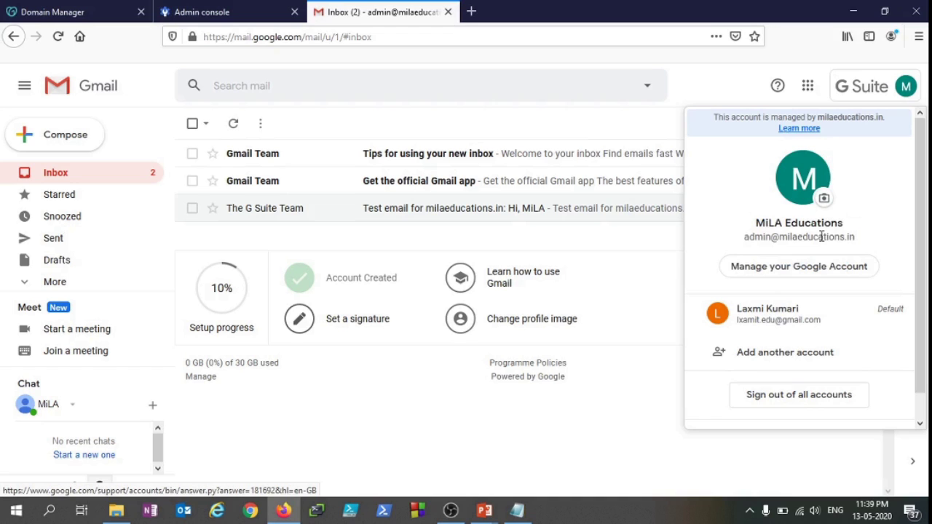